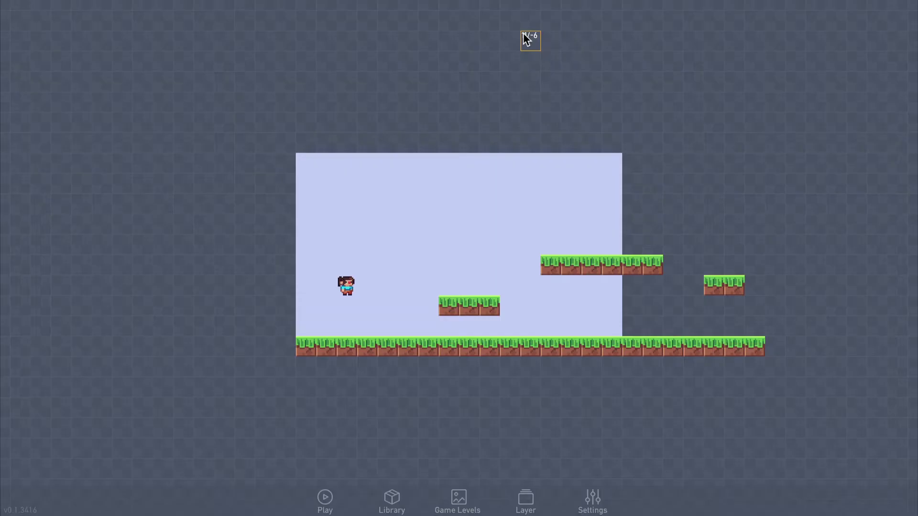
Create a new object below the six-tile grass platform, using the brown square-panel block sprite from the pixel-blocks category
click(554, 296)
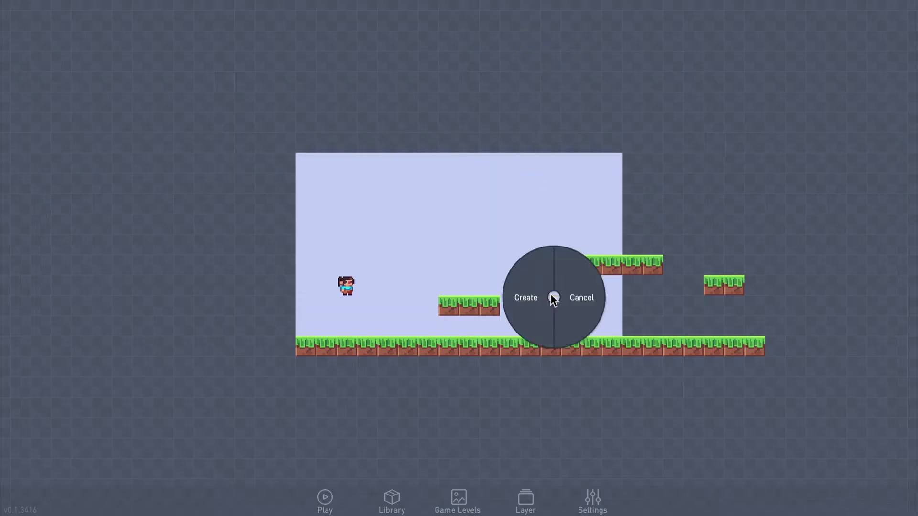
click(539, 291)
click(624, 226)
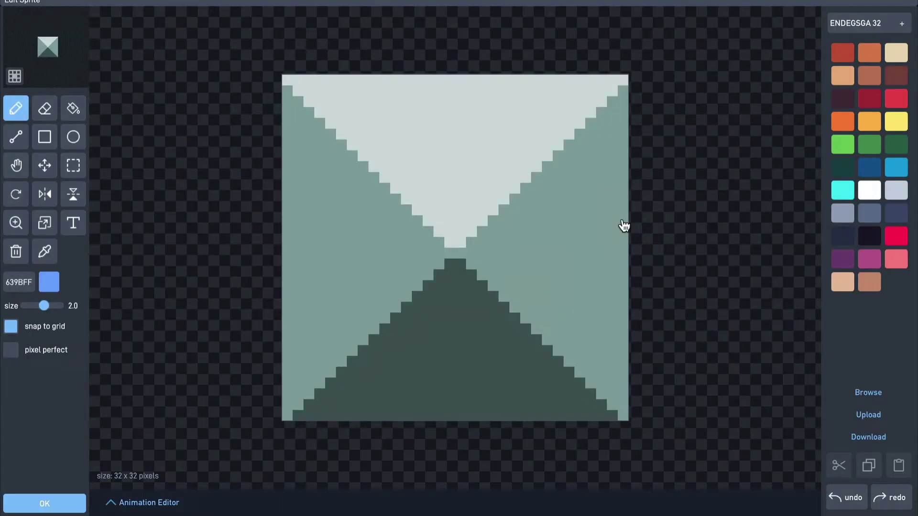
click(853, 395)
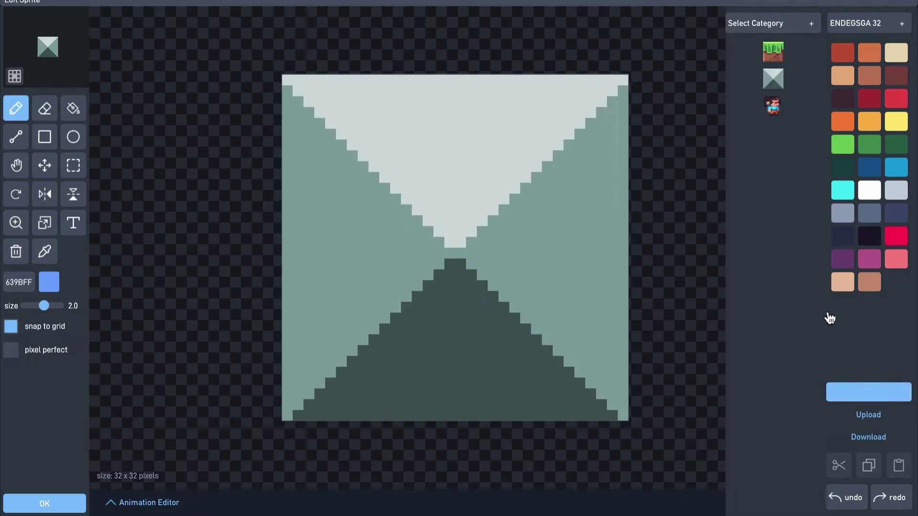
click(799, 30)
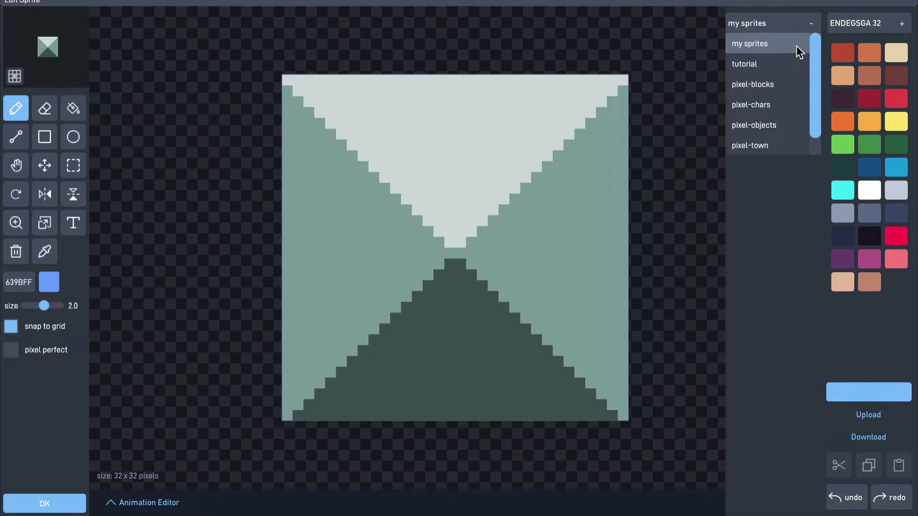
click(792, 85)
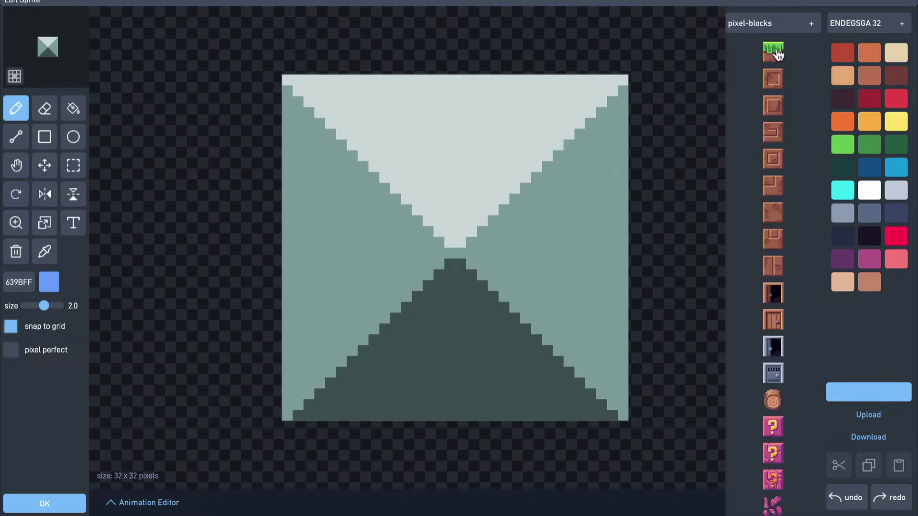
click(775, 80)
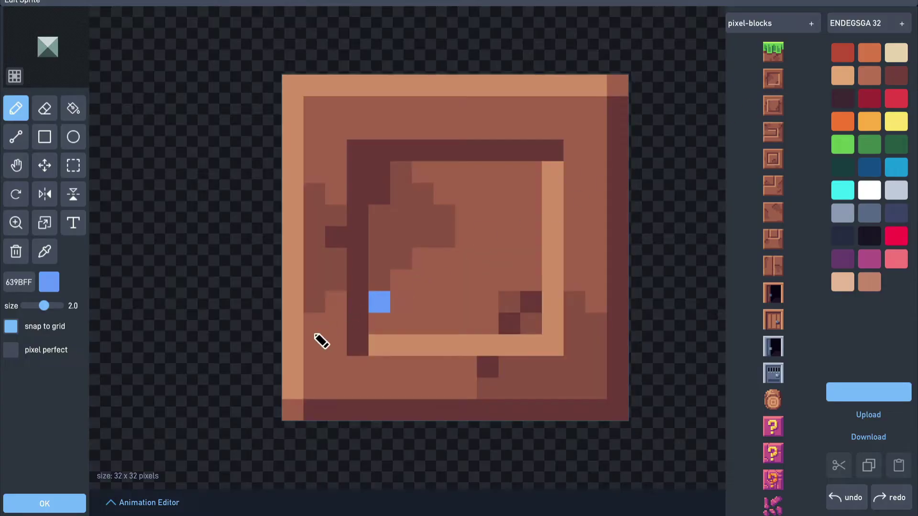
click(80, 504)
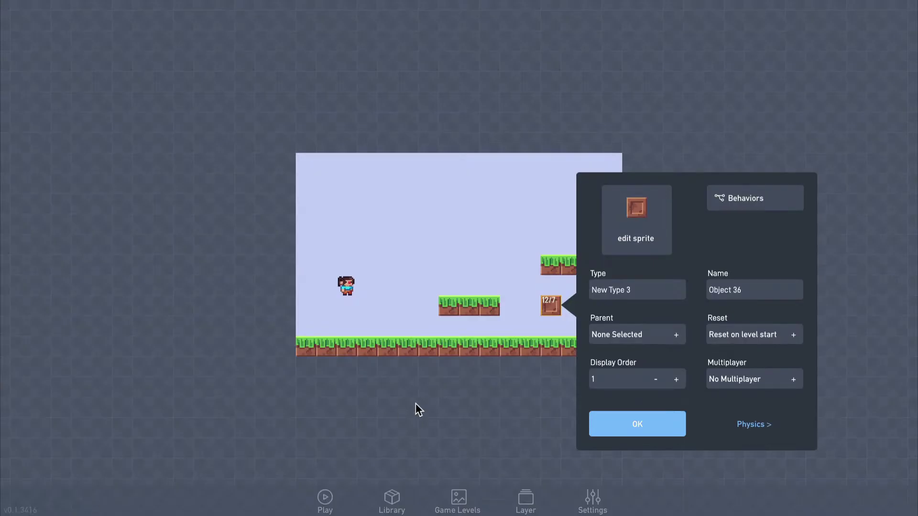
Set the new object's type to Block1 and accept its properties
drag(639, 294, 591, 290)
text(Block1)
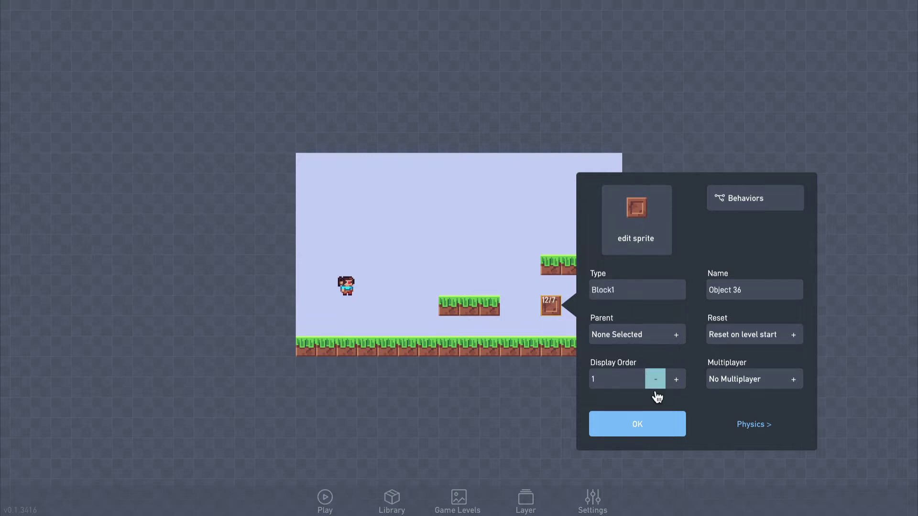
click(659, 421)
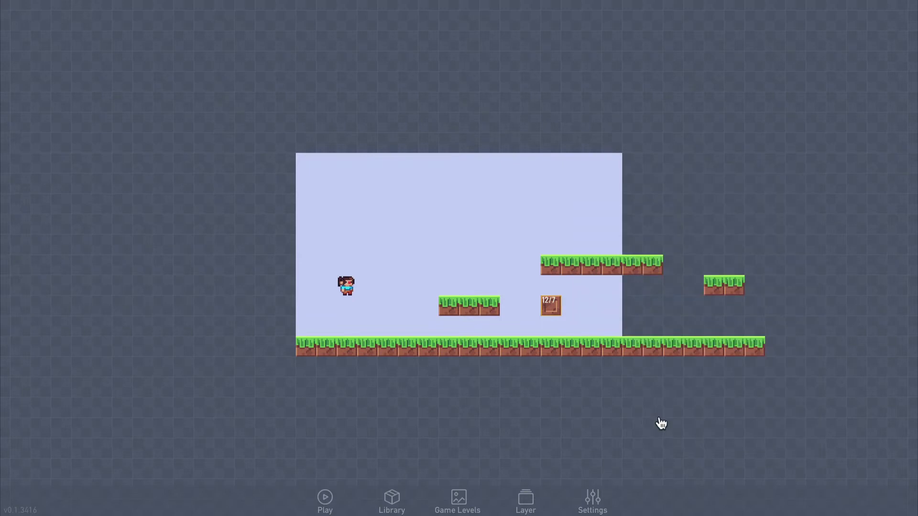
Clone Block1 to fill the space beneath the three-tile and six-tile grass platforms, including the ground row under them
click(399, 506)
click(378, 381)
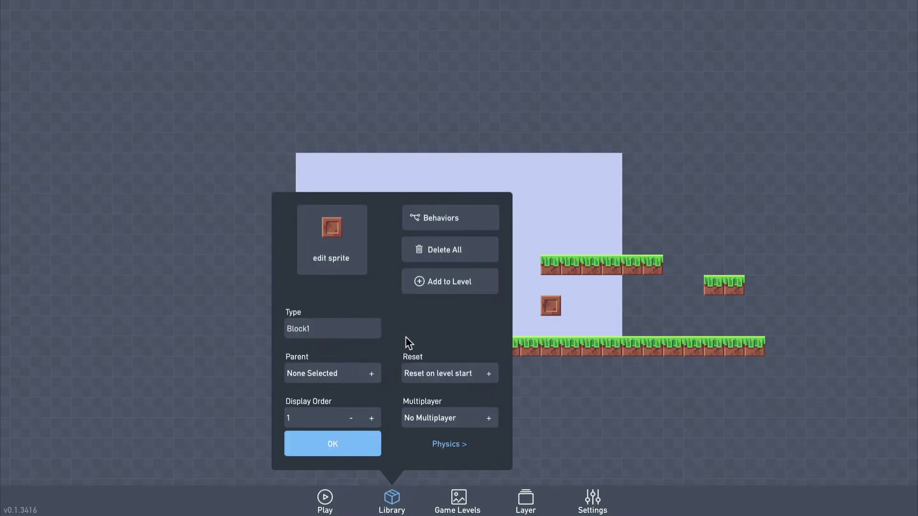
click(452, 287)
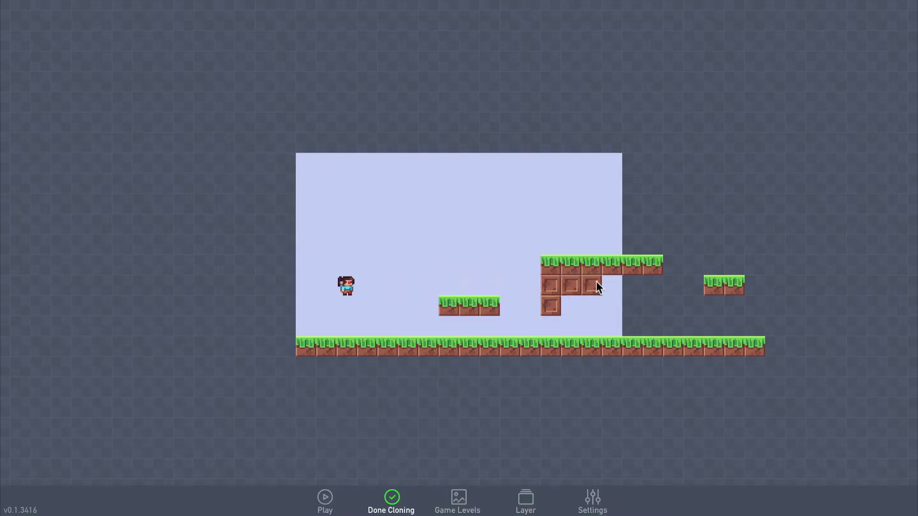
mouse_move(652, 305)
mouse_down()
mouse_move(587, 306)
mouse_move(652, 327)
mouse_up()
mouse_move(489, 327)
mouse_down()
mouse_move(481, 316)
mouse_move(449, 326)
mouse_up()
click(391, 500)
drag(551, 346, 650, 346)
click(551, 325)
click(531, 305)
click(391, 501)
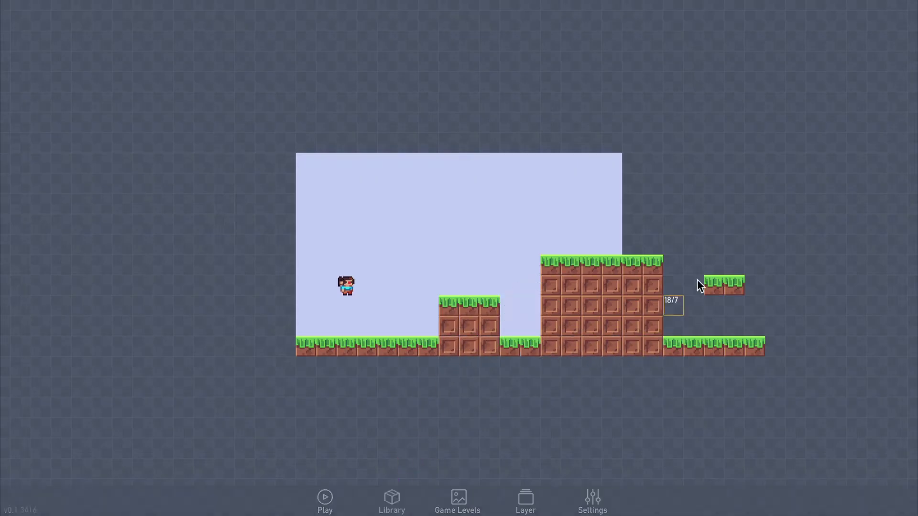
Clone Grass tiles to form raised three-tile and four-tile floating platforms past the tall block and extend the ground beneath them
mouse_move(697, 279)
mouse_down()
mouse_move(514, 287)
mouse_move(531, 226)
mouse_up()
drag(550, 291, 551, 229)
click(551, 229)
click(533, 210)
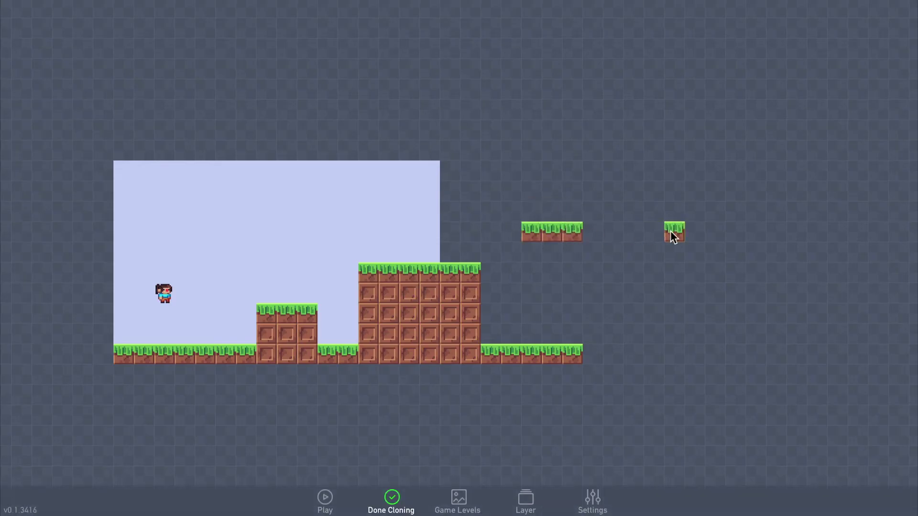
drag(602, 349, 880, 351)
click(397, 498)
Clone Grass tiles into ascending platforms two, two, three and five tiles wide, and continue the ground beyond them
drag(784, 270, 327, 289)
key(c)
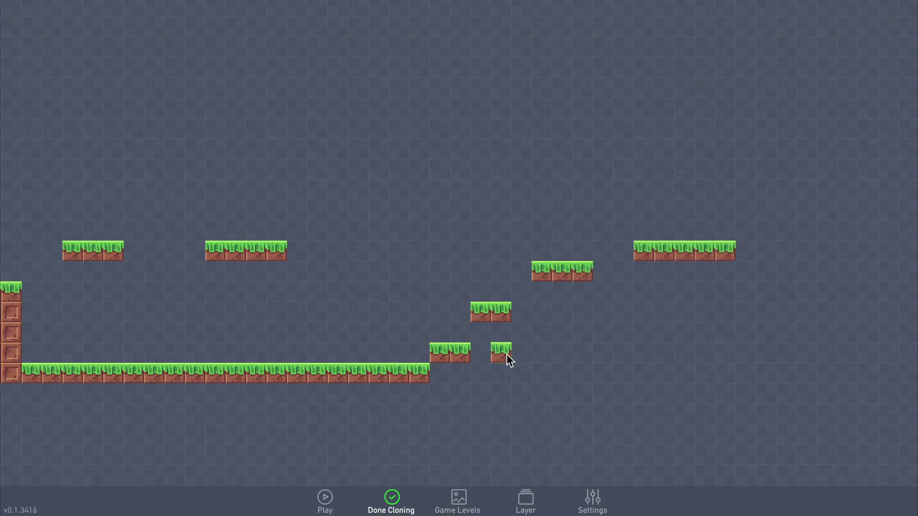
drag(601, 372, 681, 380)
drag(587, 375, 887, 377)
click(392, 500)
Clone Grass into three ascending two-tile steps at the far end of the extended ground
click(543, 375)
drag(532, 358, 601, 320)
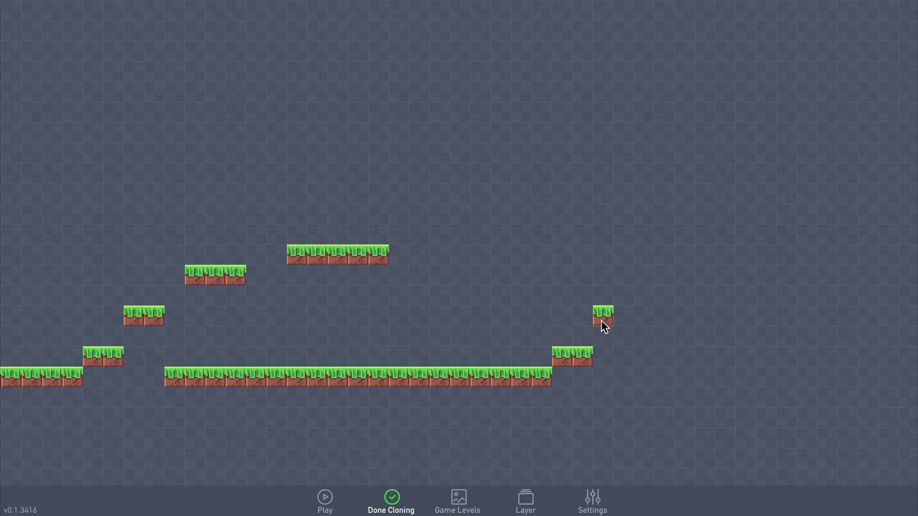
click(396, 498)
Clone Block1 to fill both grass staircases down to ground level and add one row under the five-tile floating platform
click(394, 499)
click(358, 380)
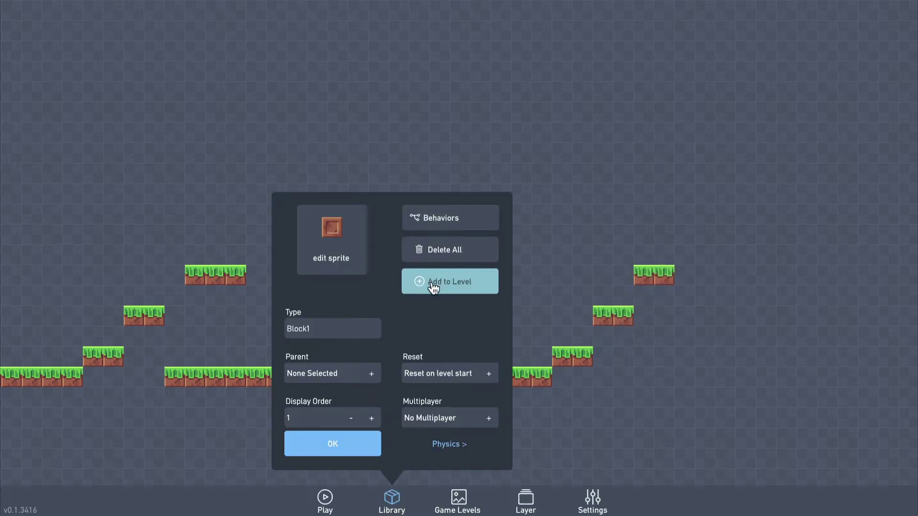
click(430, 283)
drag(644, 295, 642, 363)
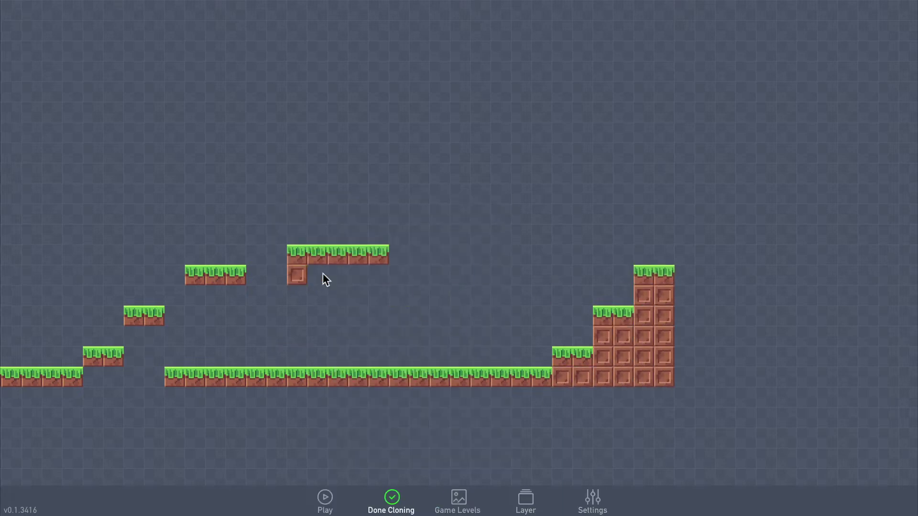
drag(323, 274, 378, 276)
click(200, 293)
drag(139, 347, 110, 371)
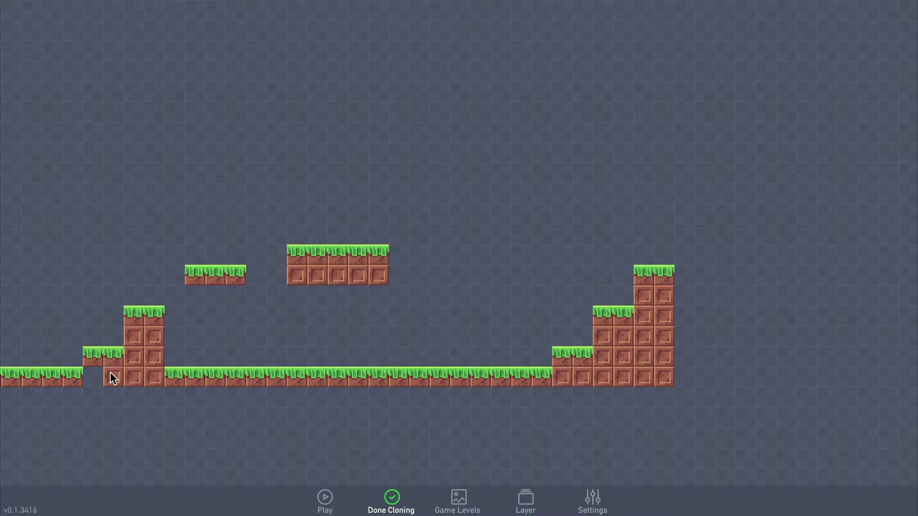
click(394, 501)
Clone one row of Block1 beneath the three-tile and four-tile floating platforms
mouse_move(249, 325)
mouse_down()
mouse_move(506, 305)
mouse_move(903, 299)
mouse_up()
key(c)
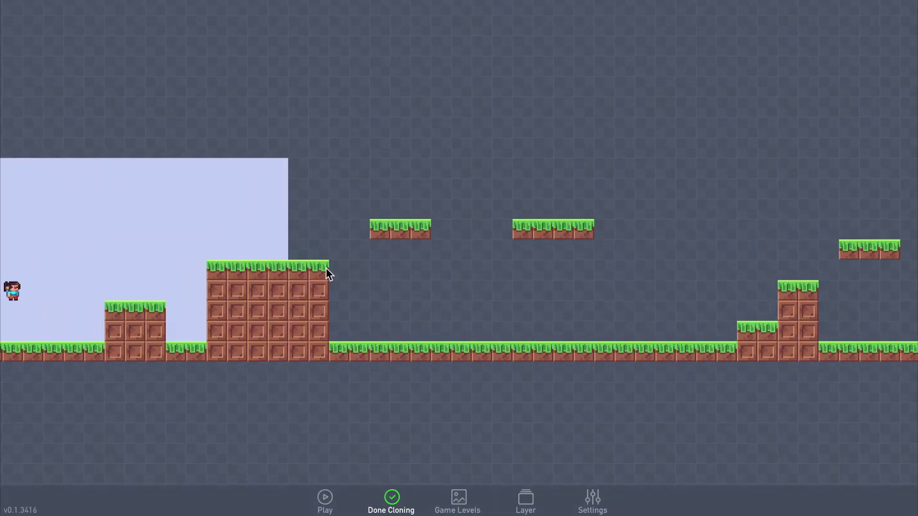
click(389, 501)
Create a new object at the end of the three-tile floating platform with the log sprite from the pixel-blocks category
click(449, 234)
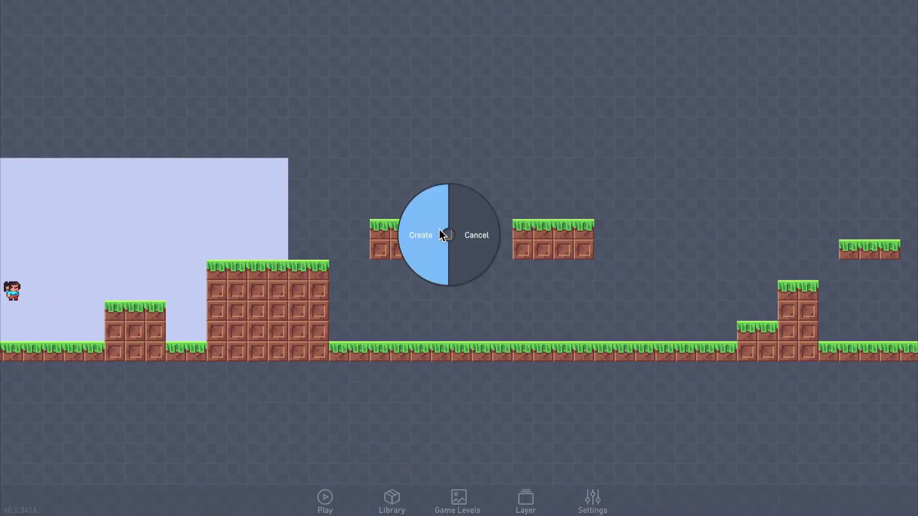
click(430, 230)
click(869, 392)
click(765, 23)
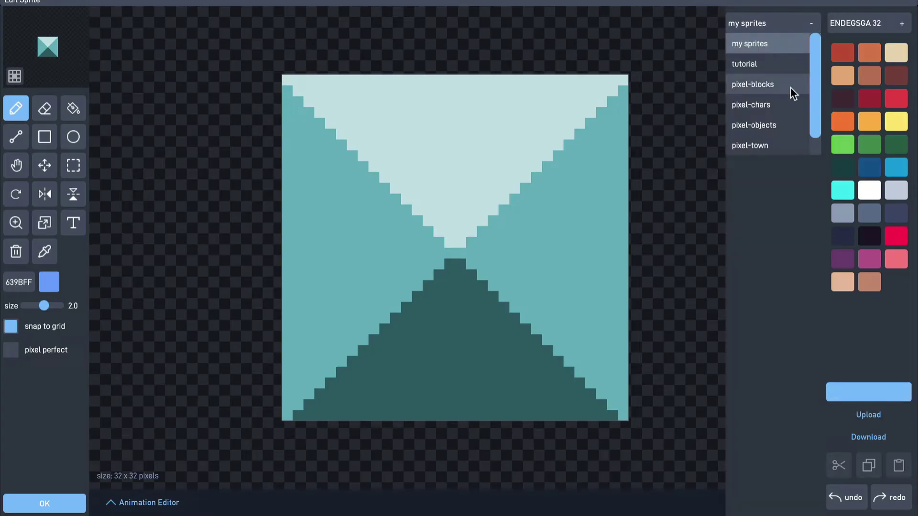
click(791, 91)
click(773, 271)
click(72, 503)
Set the object's type to Log and clone it into a four-log bridge between the two floating platforms
triple_click(529, 211)
text(Log)
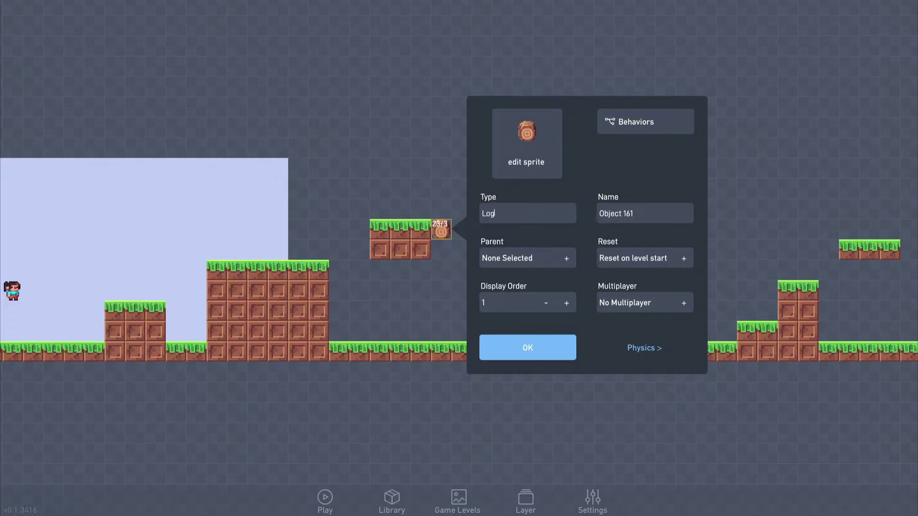
click(512, 346)
drag(431, 221, 500, 231)
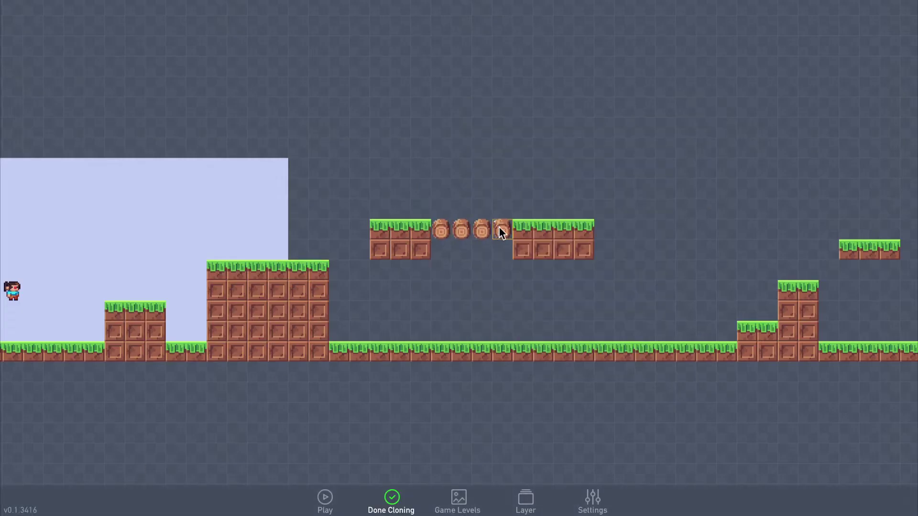
click(391, 500)
Create a new object just outside the level's upper starting edge with the grey vertical-plank sprite from the pixel-blocks category
click(181, 165)
click(246, 103)
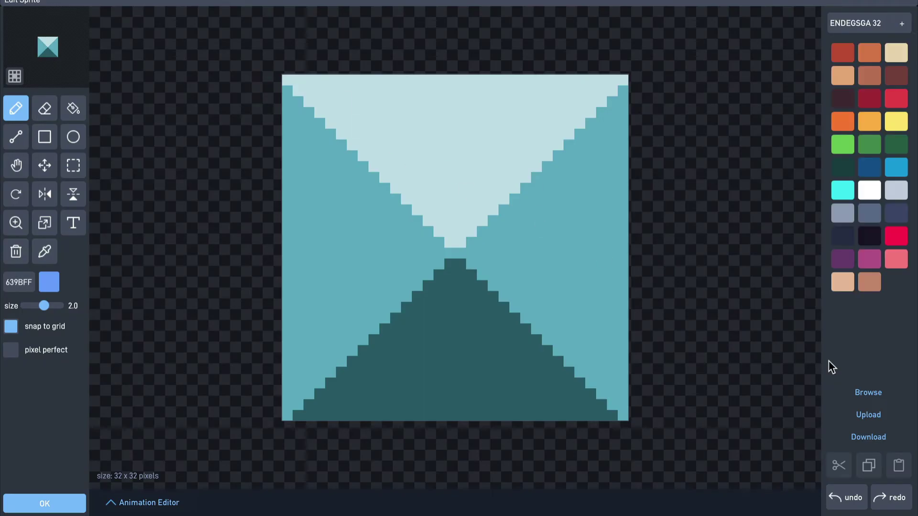
click(869, 392)
click(791, 23)
click(793, 84)
scroll(795, 322, down, 5)
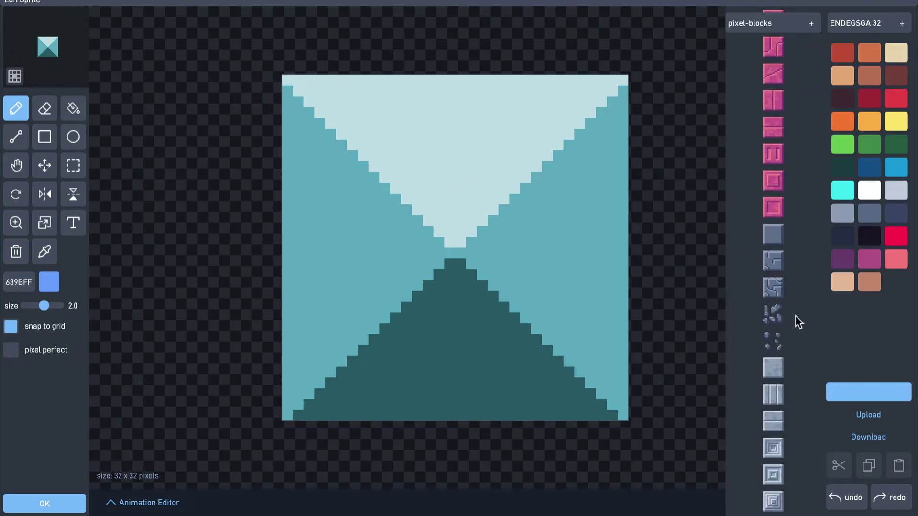
click(773, 287)
click(81, 501)
Set the object's type to Block2 and clone it down to ground level as a ten-block wall at the level's start
click(266, 144)
key(BackSpace)
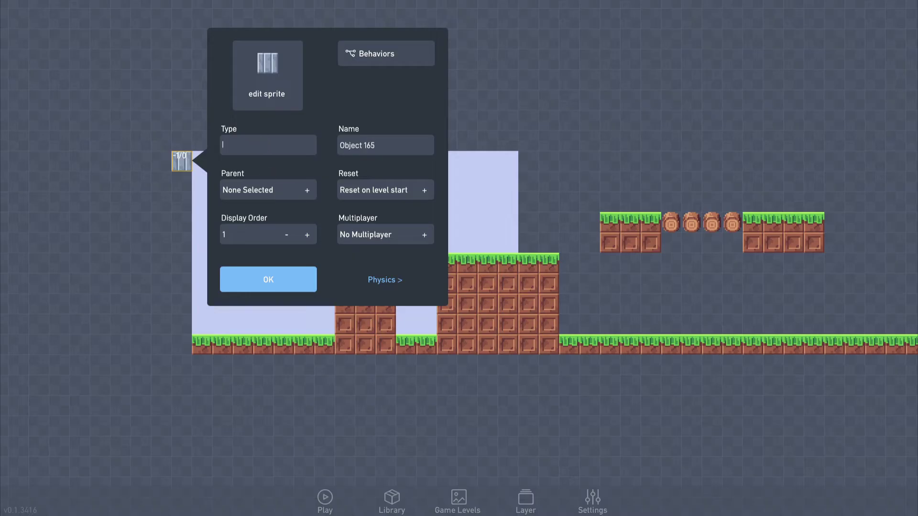
text(Block2)
click(268, 279)
drag(182, 162, 182, 352)
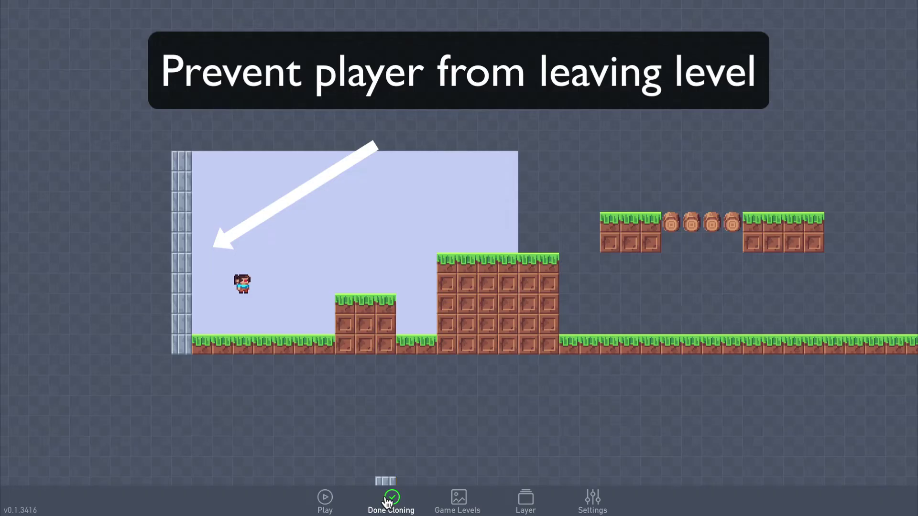
click(387, 502)
Clone Block2 into a ten-block vertical wall against the final staircase at the level's far end
drag(813, 186, 143, 158)
click(392, 499)
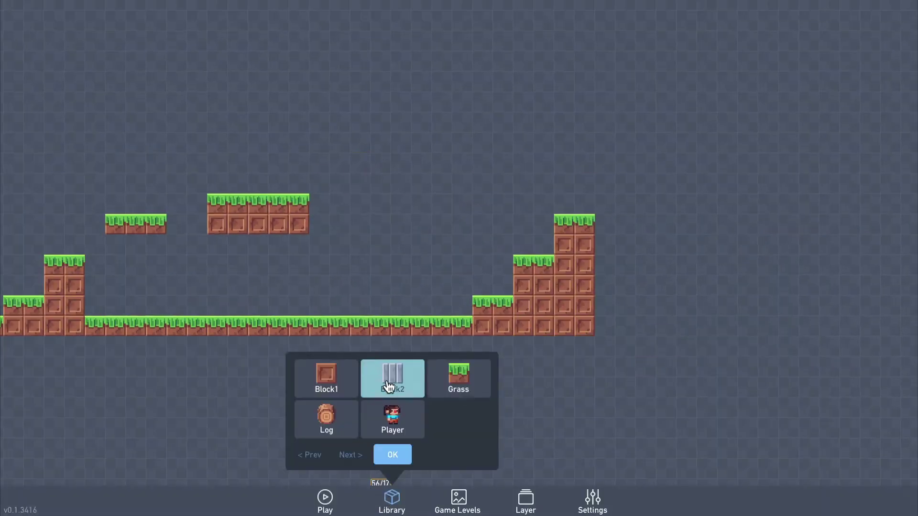
drag(388, 386, 614, 327)
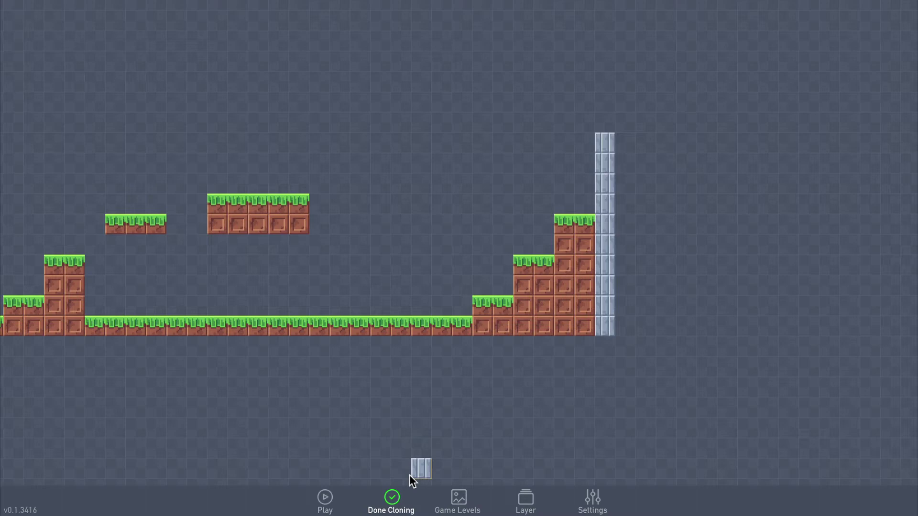
click(392, 499)
Create a new object on top of the three-tile raised block near the player with a yellow flower sprite from pixel-objects
scroll(292, 270, left, 12)
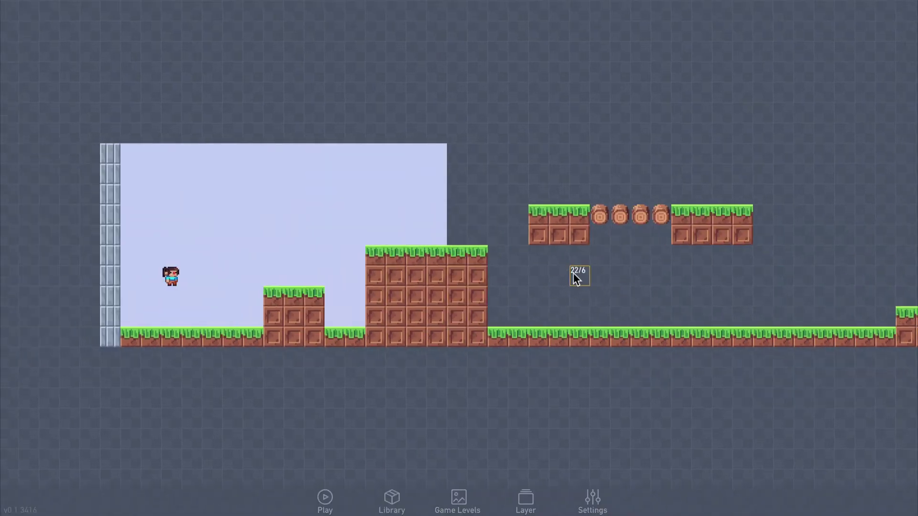
click(294, 274)
click(270, 261)
click(382, 211)
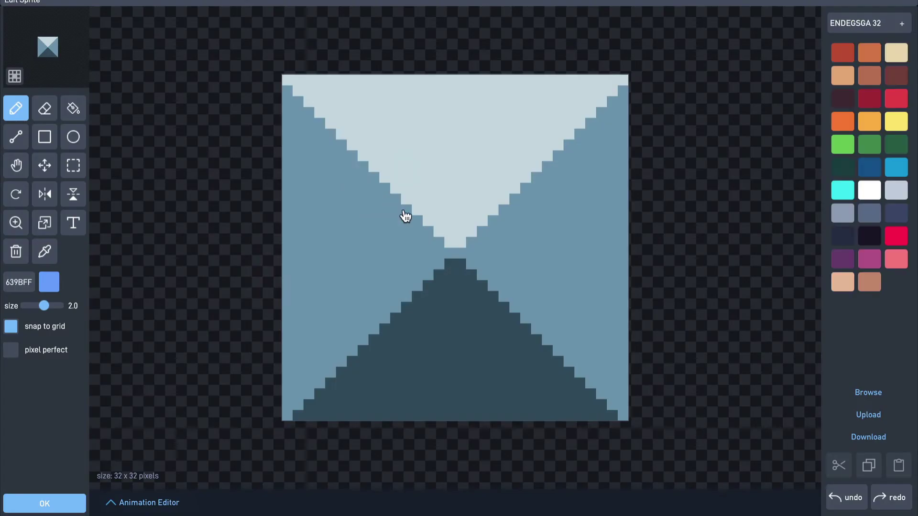
click(856, 391)
click(789, 23)
click(784, 122)
scroll(784, 282, down, 3)
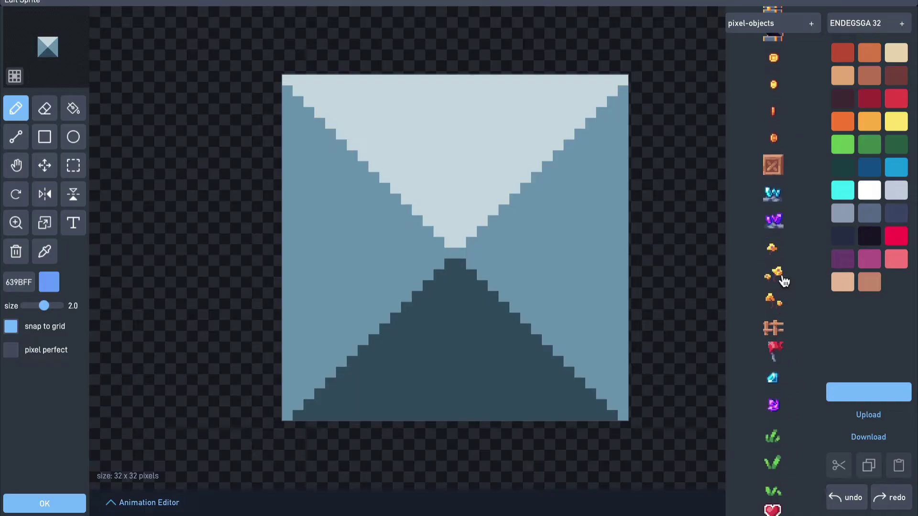
click(784, 281)
click(76, 504)
Set the yellow flower object's type to Flower1 and make it non-solid in its physics settings
click(368, 260)
text(Fl)
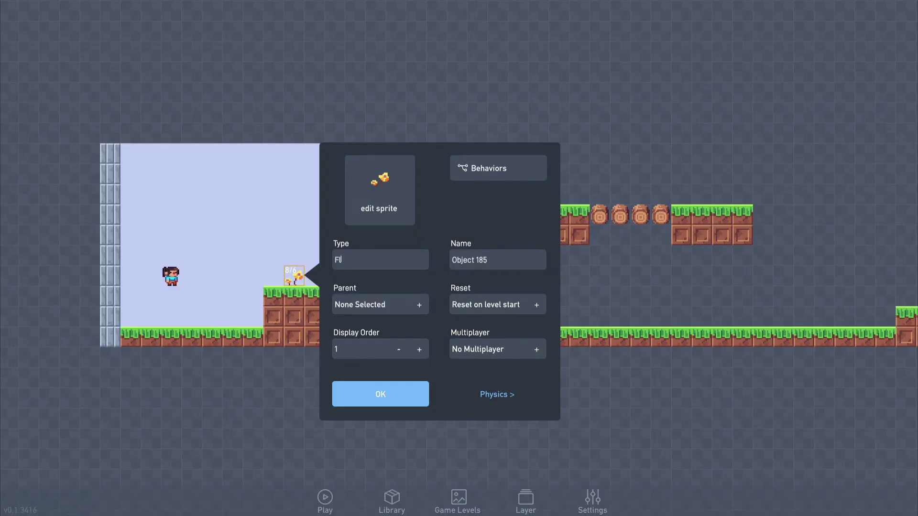
text(ower1)
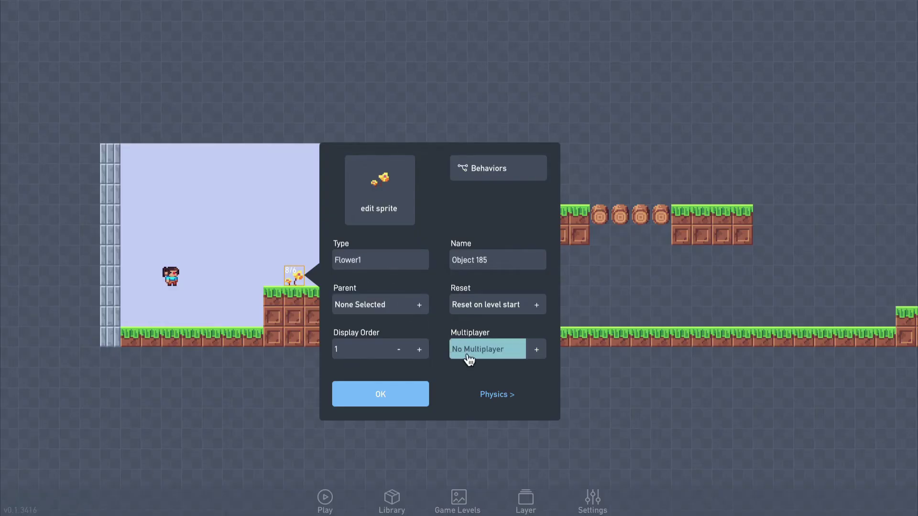
click(491, 396)
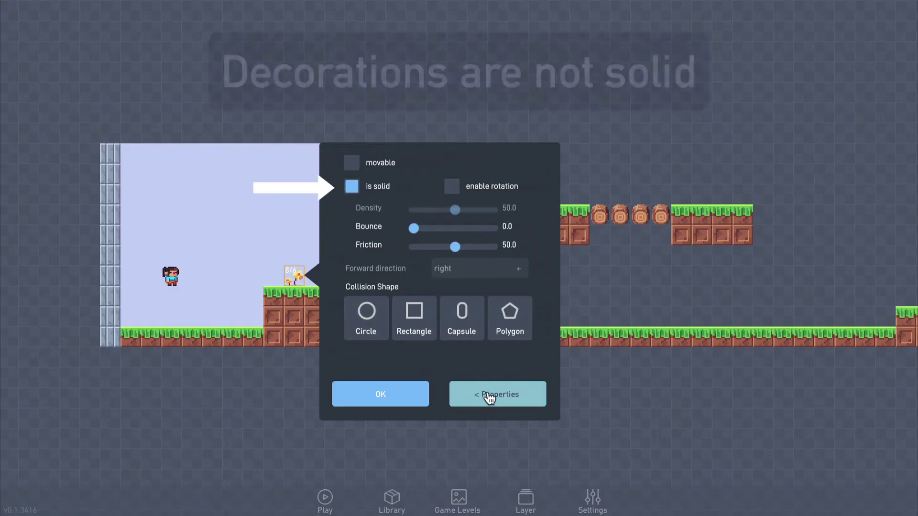
click(354, 188)
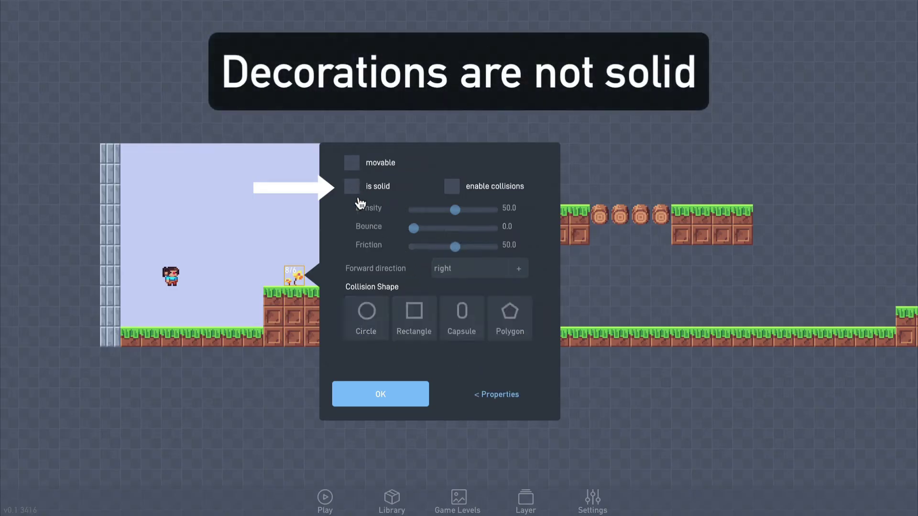
click(392, 395)
Clone Flower1 onto the floating platform just past the log bridge and onto the middle tier of the final staircase
click(296, 279)
click(326, 277)
click(721, 195)
key(Escape)
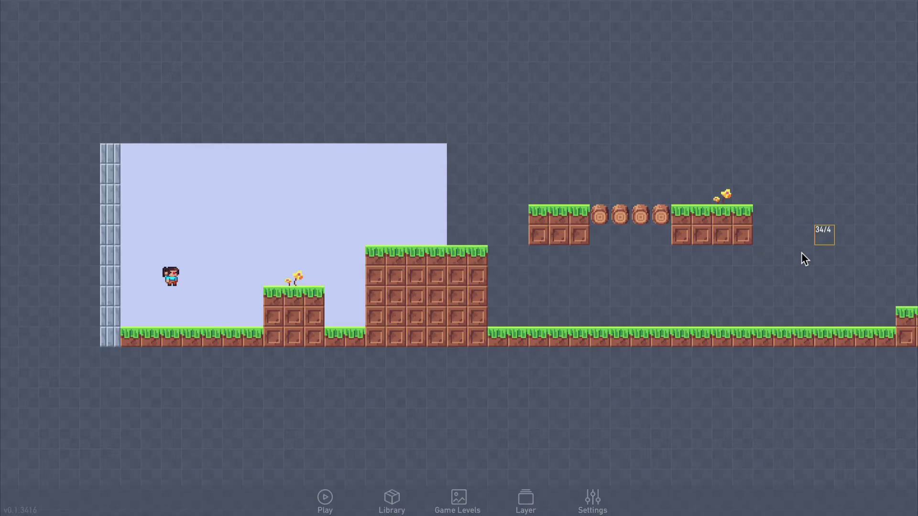
drag(850, 224, 214, 225)
click(89, 196)
click(78, 195)
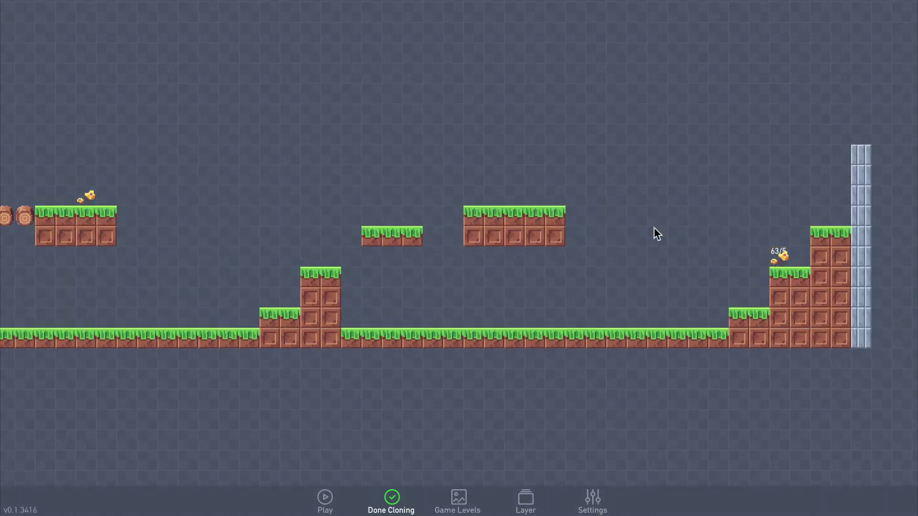
click(392, 495)
Create a new object on top of the tall six-block-wide structure with the wooden fence sprite from pixel-objects
drag(258, 225, 724, 233)
click(240, 240)
click(228, 239)
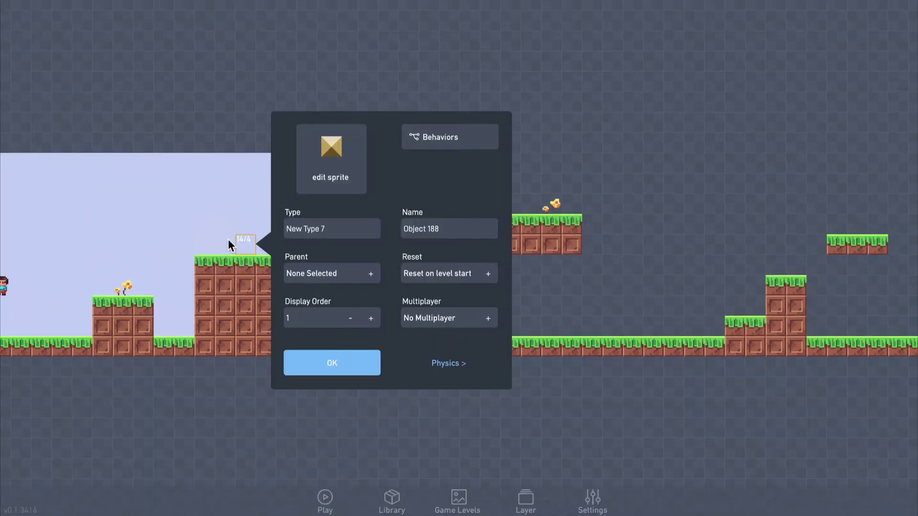
click(331, 159)
click(868, 394)
click(784, 30)
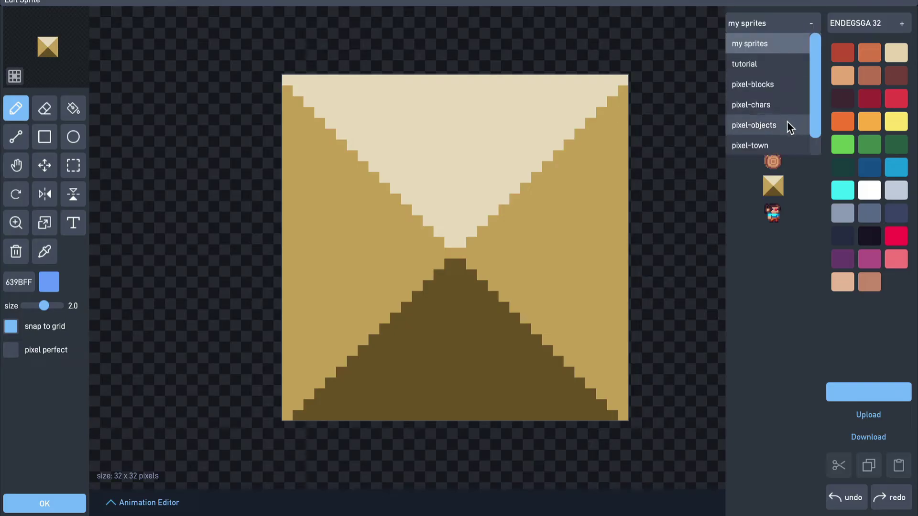
click(790, 125)
click(773, 319)
click(44, 503)
Set the fence object's type to Fence and make it non-solid
click(320, 229)
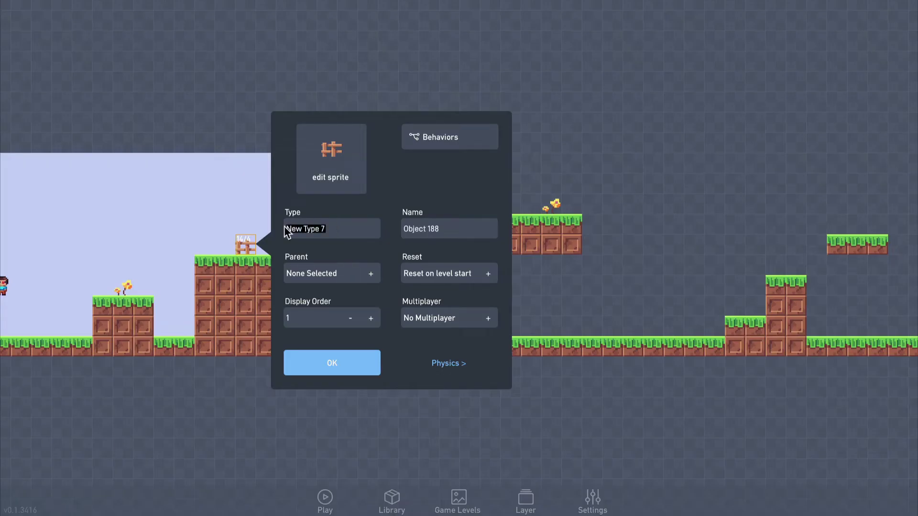
text(Fence)
click(429, 365)
click(305, 159)
click(345, 356)
Clone the fence along the top of the tall structure to its far end and along the ground just past it
click(248, 246)
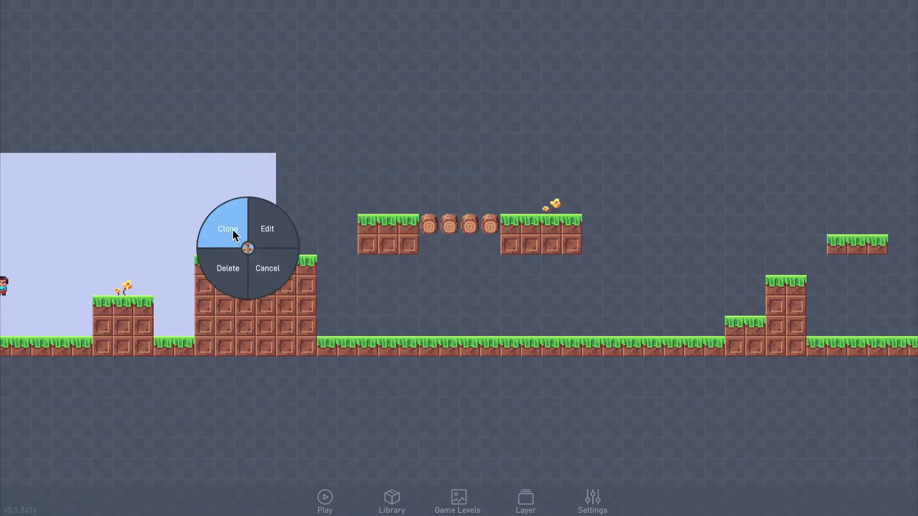
click(232, 229)
drag(263, 245, 297, 242)
key(Escape)
Clone the fence five blocks along the ground past the two-tier stairs and three blocks along the five-block floating platform
drag(555, 357, 122, 345)
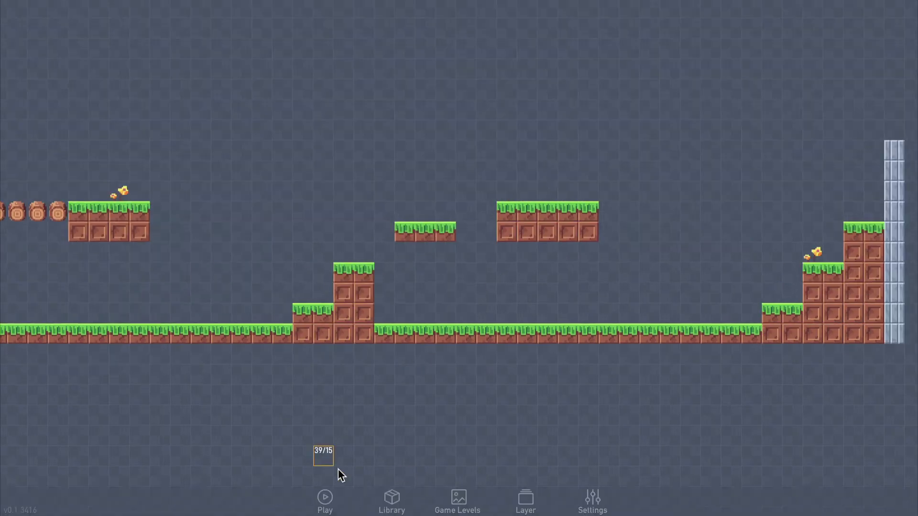
click(392, 500)
click(458, 337)
drag(385, 314, 466, 314)
drag(548, 191, 586, 190)
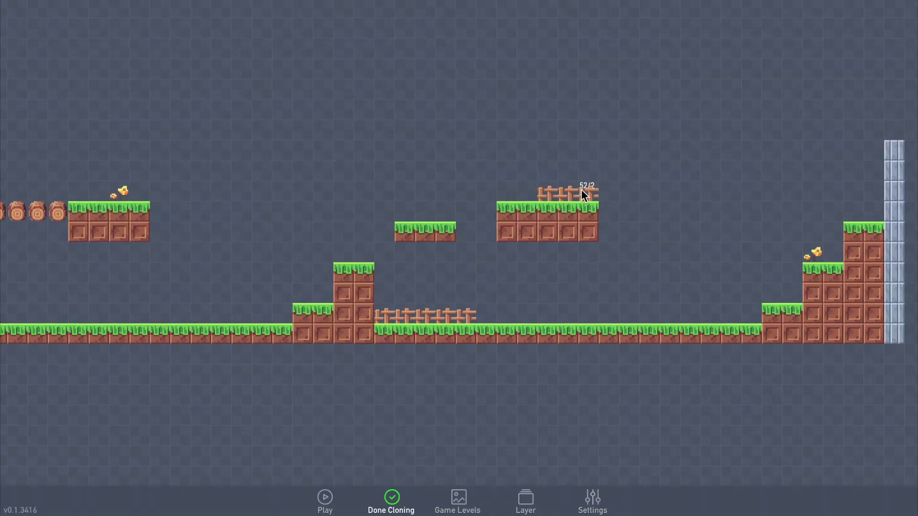
click(391, 500)
Create a new object on the upper tier of the two-tier stairs with a tall green grass sprite from pixel-objects
click(354, 258)
click(335, 268)
click(447, 158)
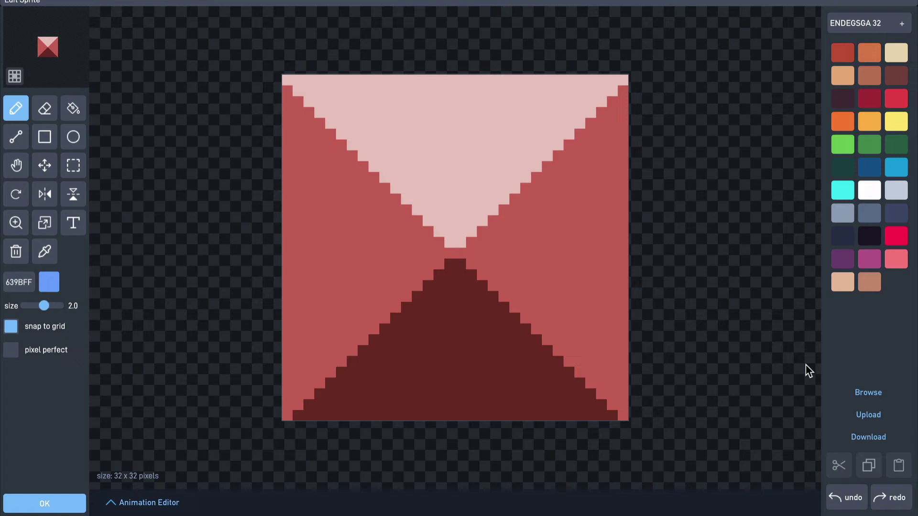
click(866, 391)
click(789, 23)
click(754, 125)
scroll(784, 249, down, 6)
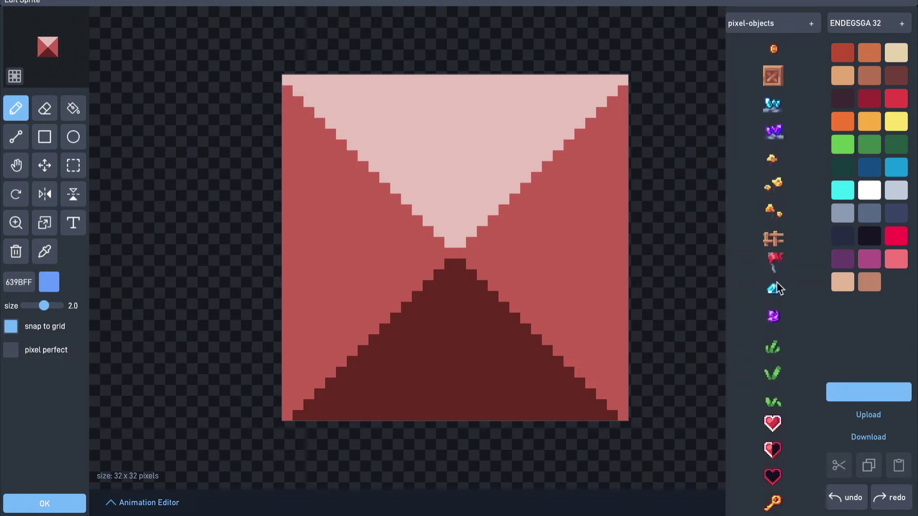
click(773, 289)
click(44, 503)
Set the tall grass object's type to Grass1 and make it non-solid
drag(460, 234, 404, 242)
text(Grass1)
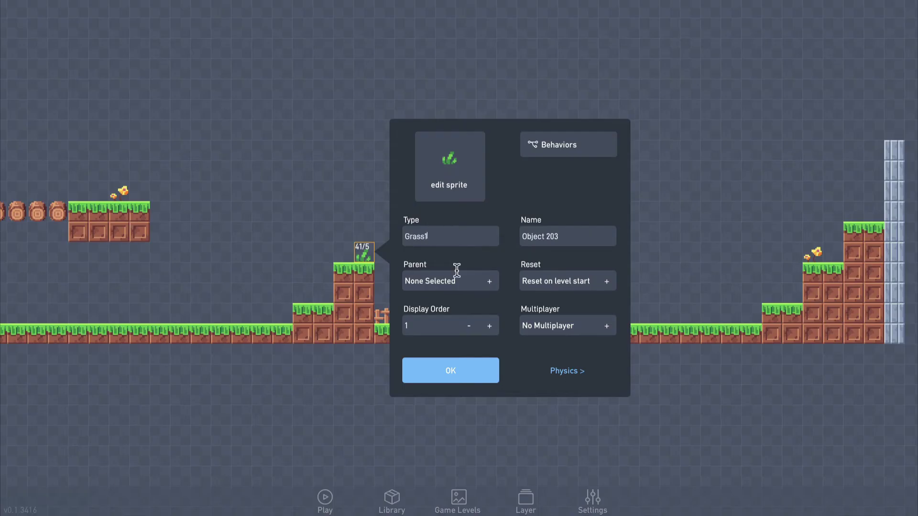
click(567, 371)
click(423, 163)
click(449, 369)
Clone Grass1 onto the near end of the five-block floating platform and onto the ground just before the final staircase
click(365, 260)
click(351, 250)
click(507, 193)
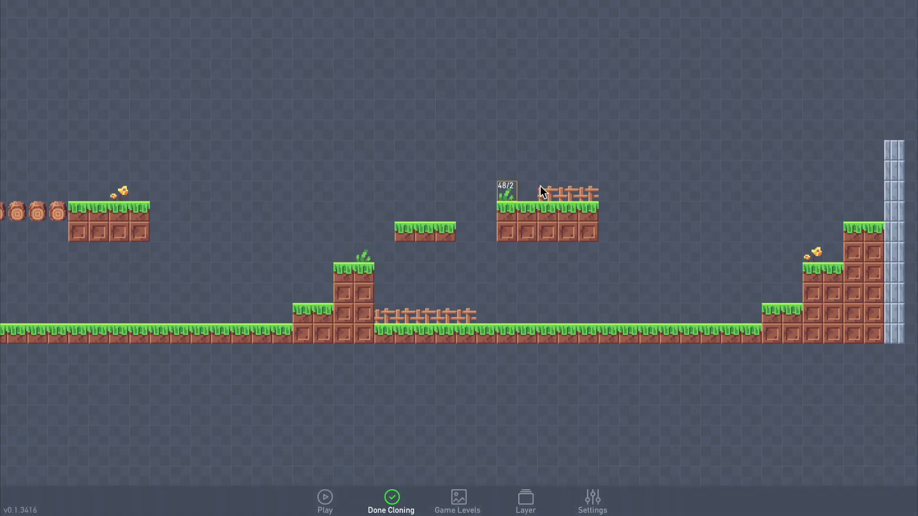
click(751, 311)
click(391, 501)
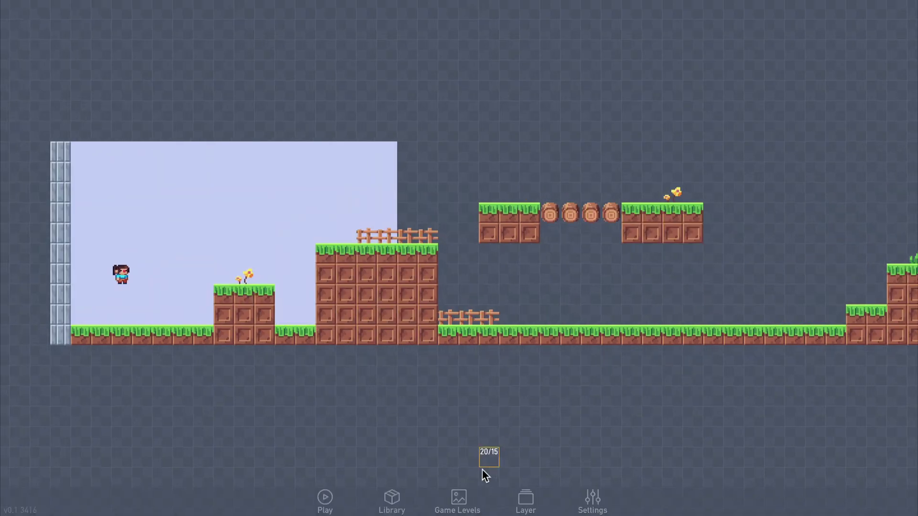
Clone Grass1 beside the starting wall, onto the tall structure's near edge and onto the ground below the platform past the log bridge
click(457, 500)
click(392, 501)
click(465, 395)
click(467, 293)
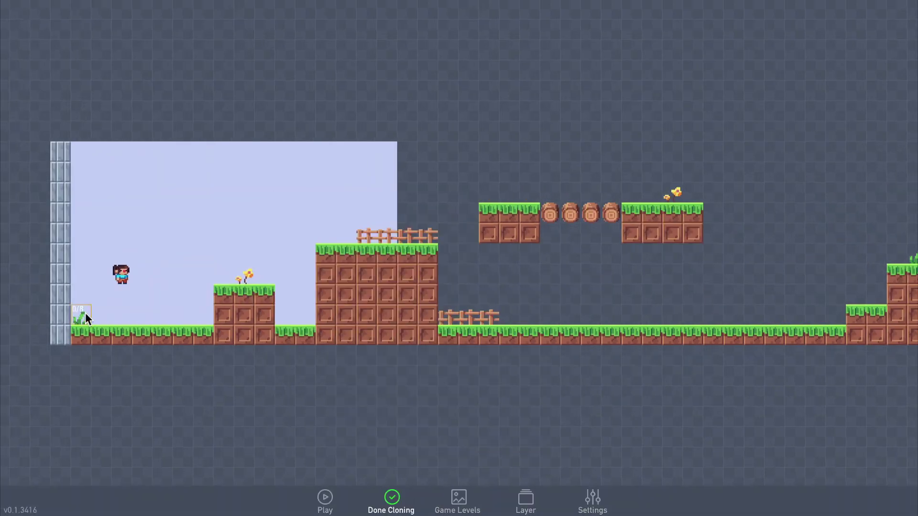
click(694, 310)
click(391, 500)
Create a new object at the near end of the platform before the log bridge with the short grass sprite from pixel-objects
click(483, 197)
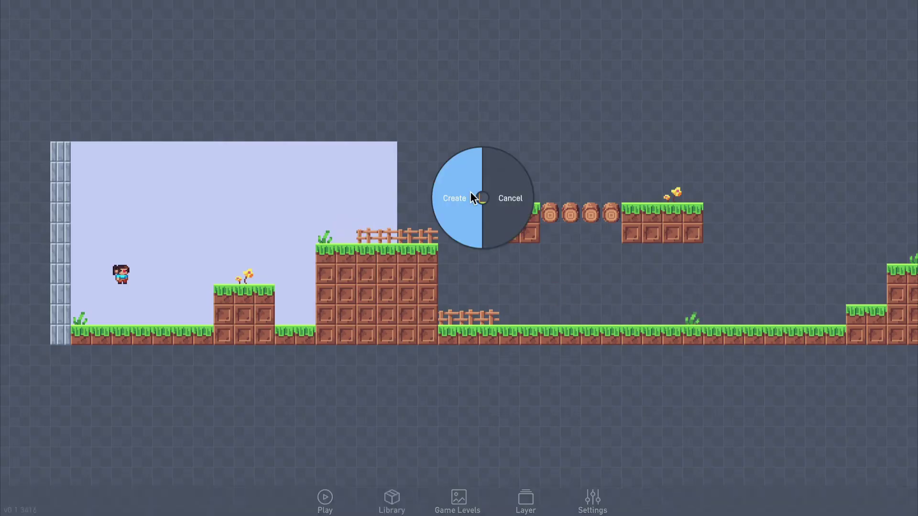
click(469, 193)
click(574, 114)
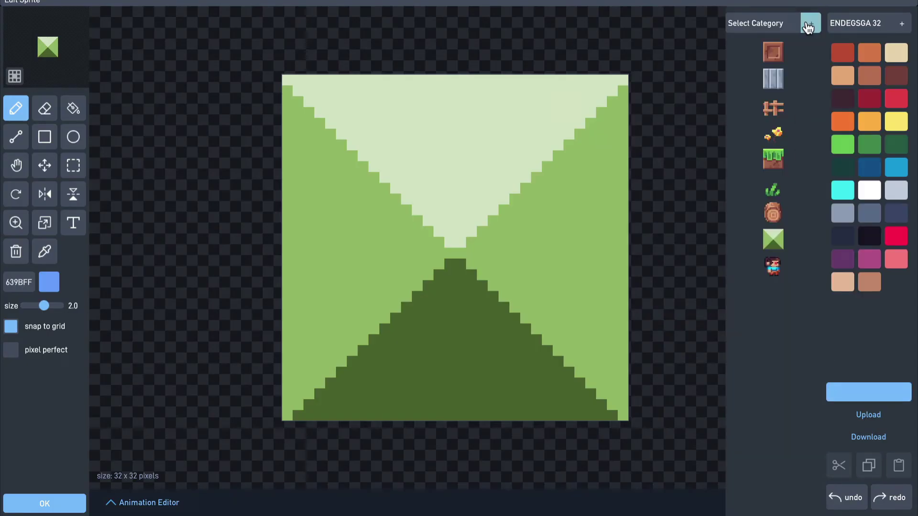
click(808, 28)
click(788, 123)
scroll(775, 297, down, 3)
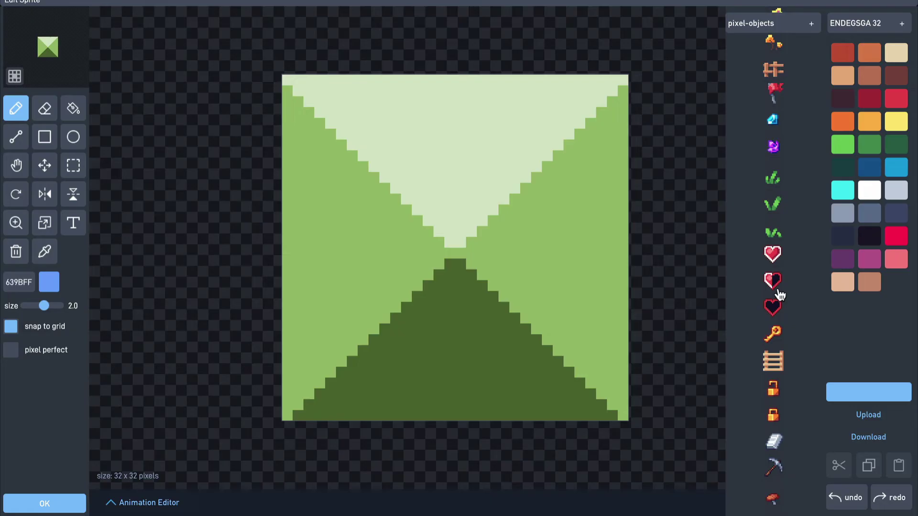
click(773, 234)
click(72, 503)
Give the short grass object its own Grass type and make it non-solid
drag(570, 176, 526, 176)
text(Grass)
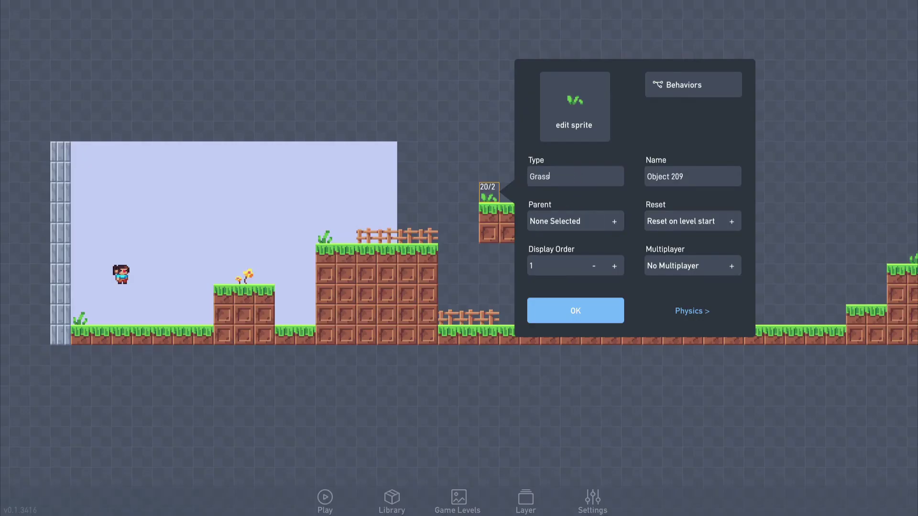
click(683, 309)
click(579, 310)
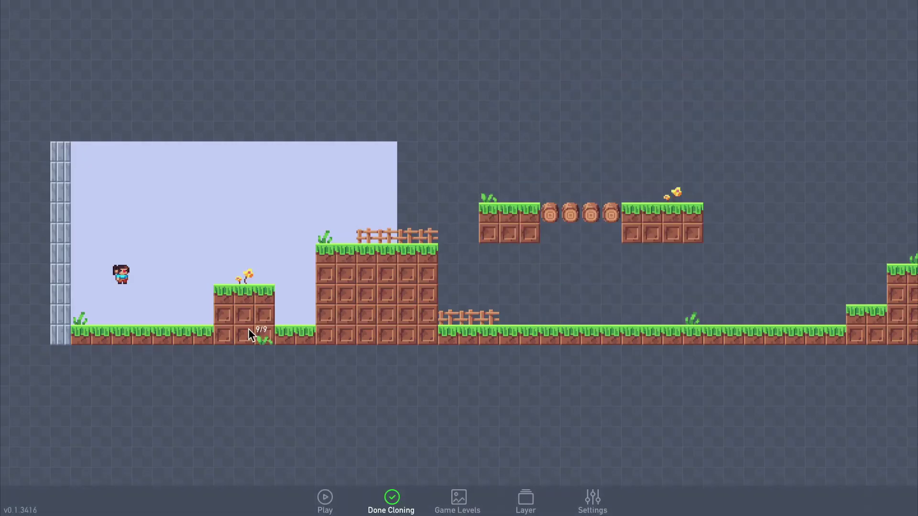
Clone the short grass beside the three-tile raised block, next to the later ground grass, on the two-tier stairs' lower tier and on the three-block platform
click(213, 308)
click(399, 498)
drag(765, 260, 216, 263)
click(123, 326)
click(151, 311)
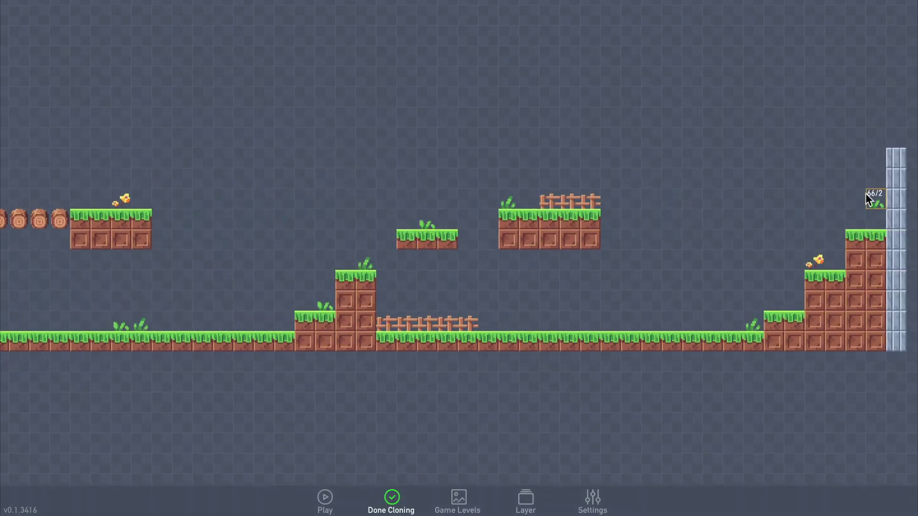
click(391, 500)
Open the player's behaviors and add a Camera component above the Left keyboard trigger
scroll(472, 150, left, 9)
drag(472, 150, 745, 157)
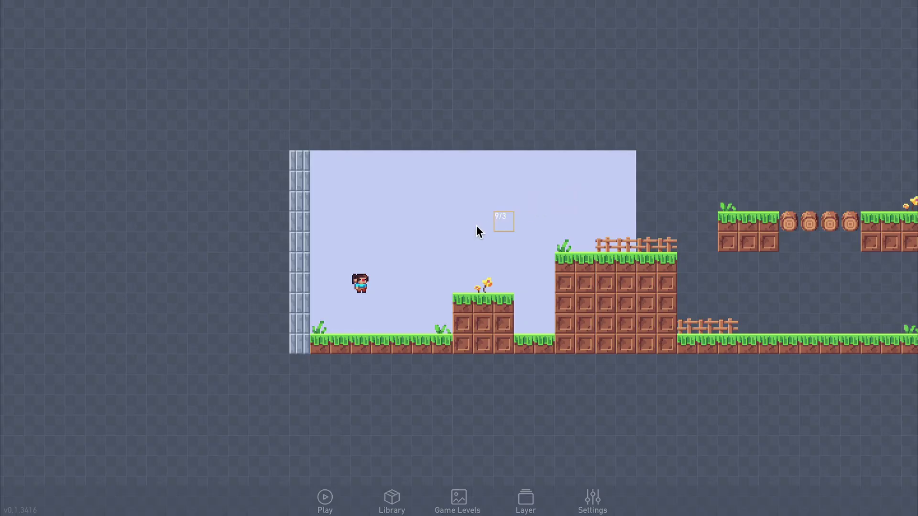
click(359, 283)
click(374, 275)
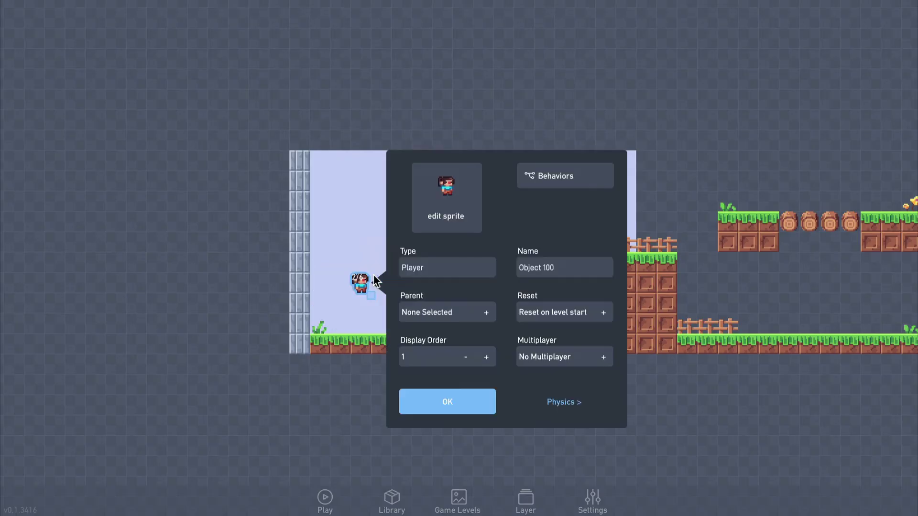
click(535, 186)
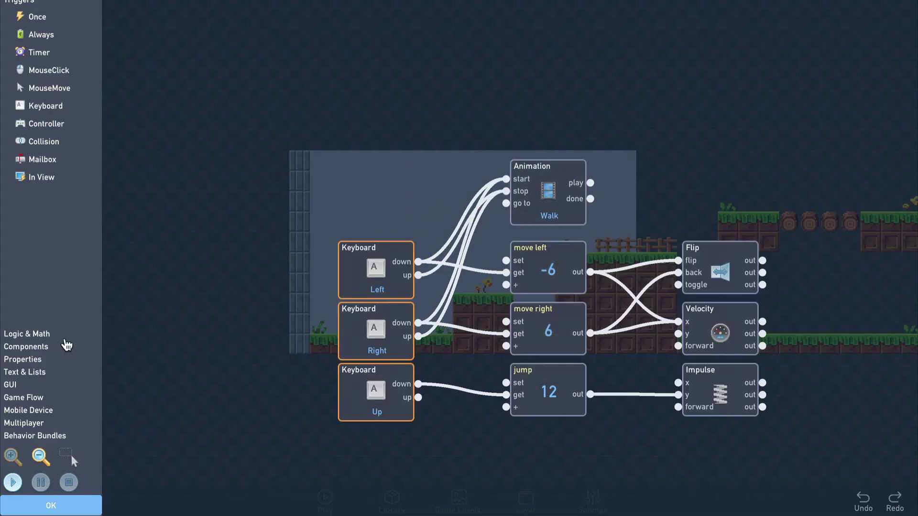
click(48, 347)
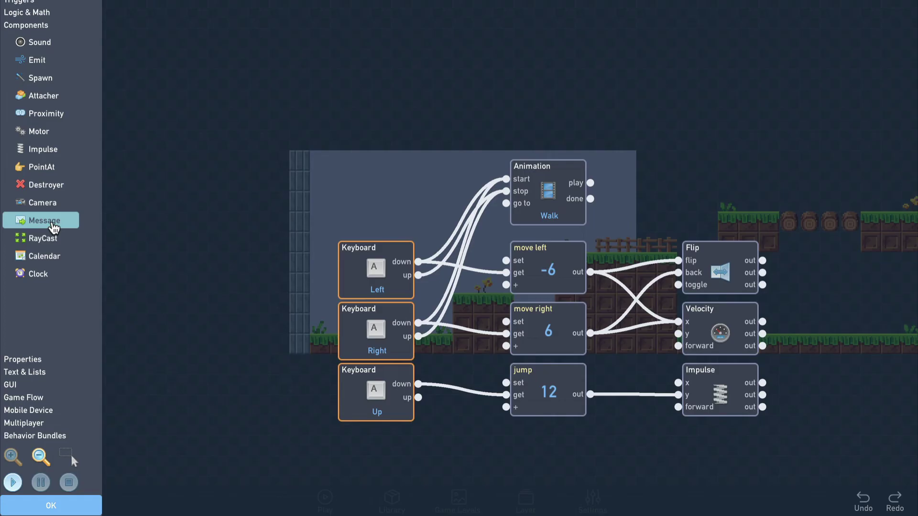
click(46, 202)
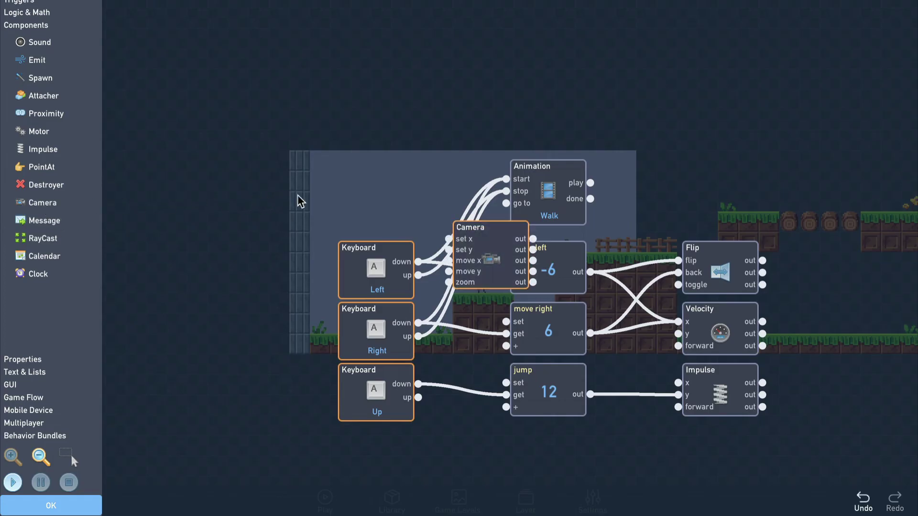
drag(490, 251, 377, 165)
Set the Camera component's right limit to 66 so it reaches the far wall, and close the player's behaviors and settings
click(377, 165)
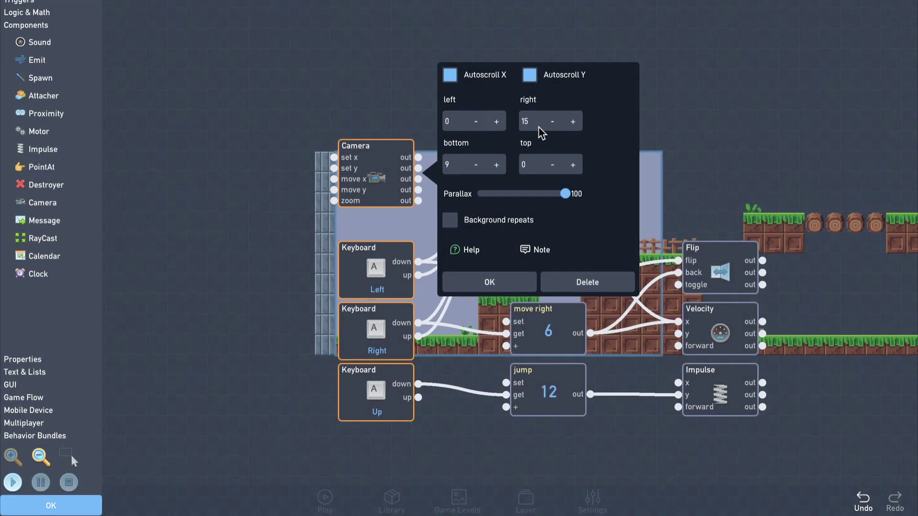
click(573, 122)
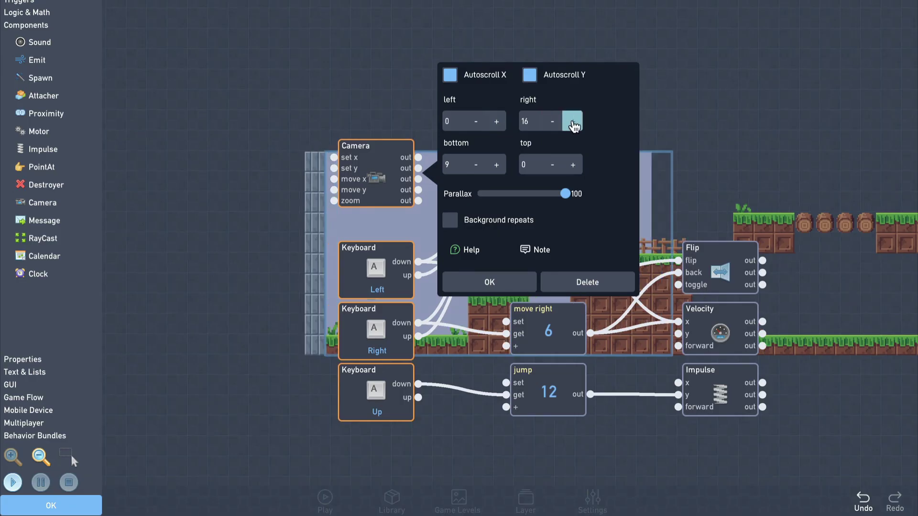
click(572, 122)
drag(572, 122, 572, 122)
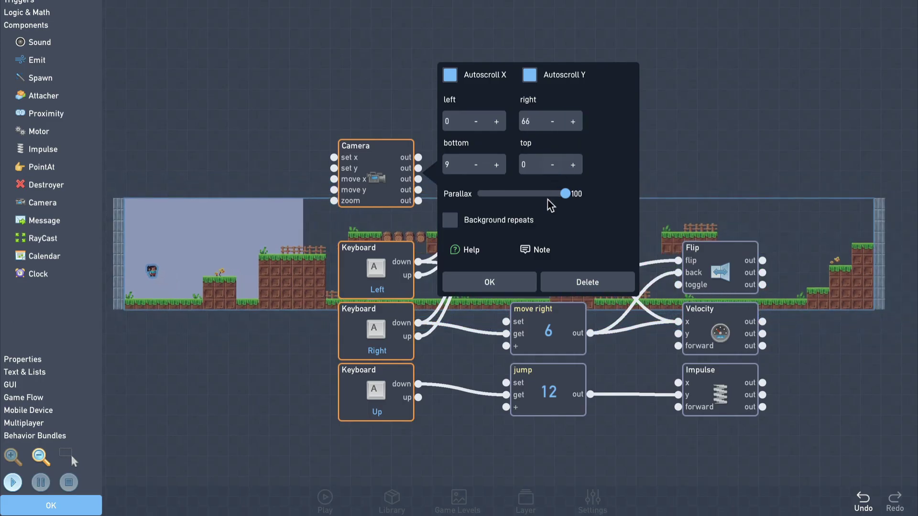
click(531, 282)
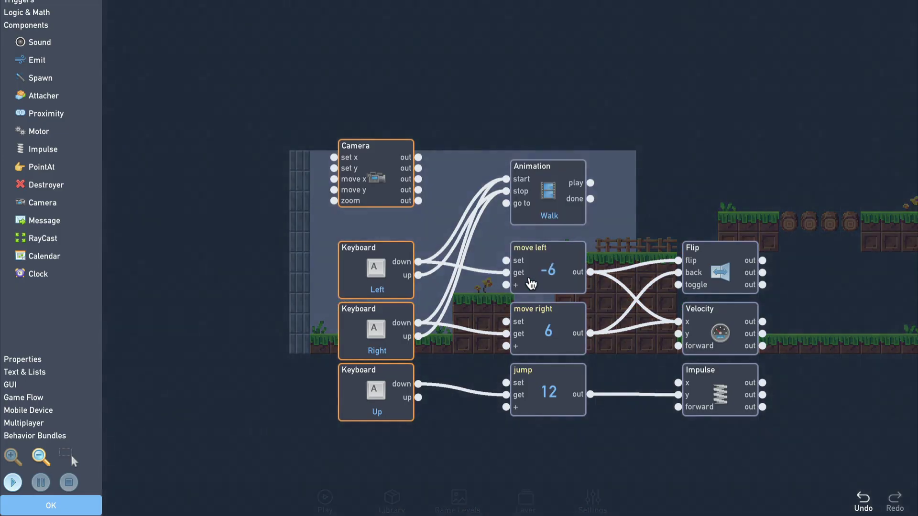
click(91, 505)
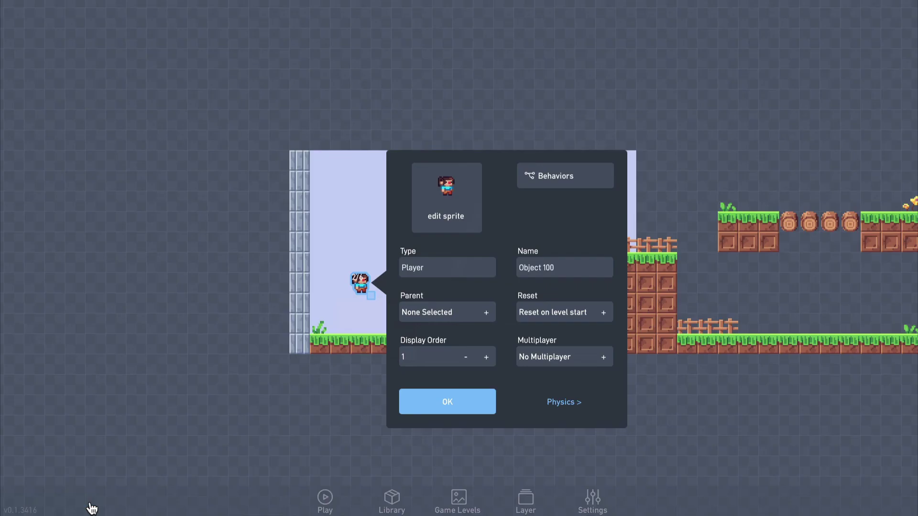
click(419, 404)
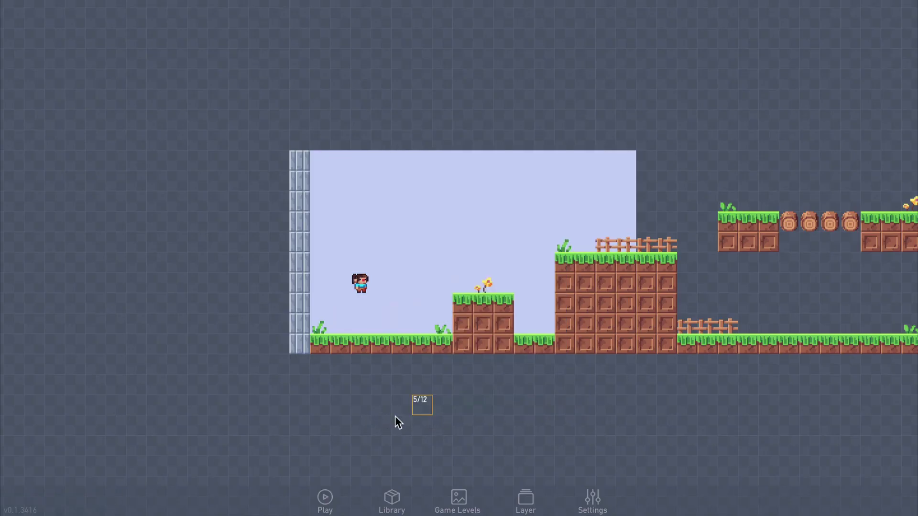
Play-test the level, moving the player over the raised blocks and log bridge and back along the ground to check the camera follow
click(327, 498)
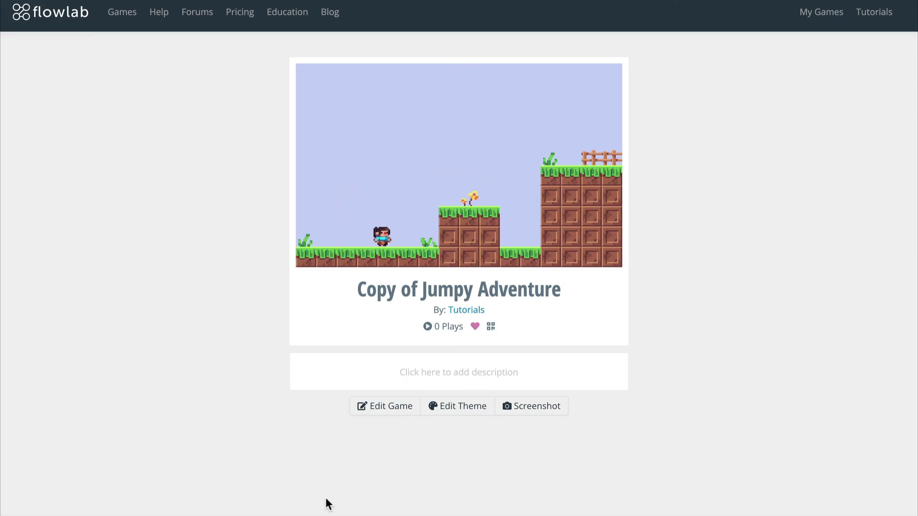
key(Right)
key(space)
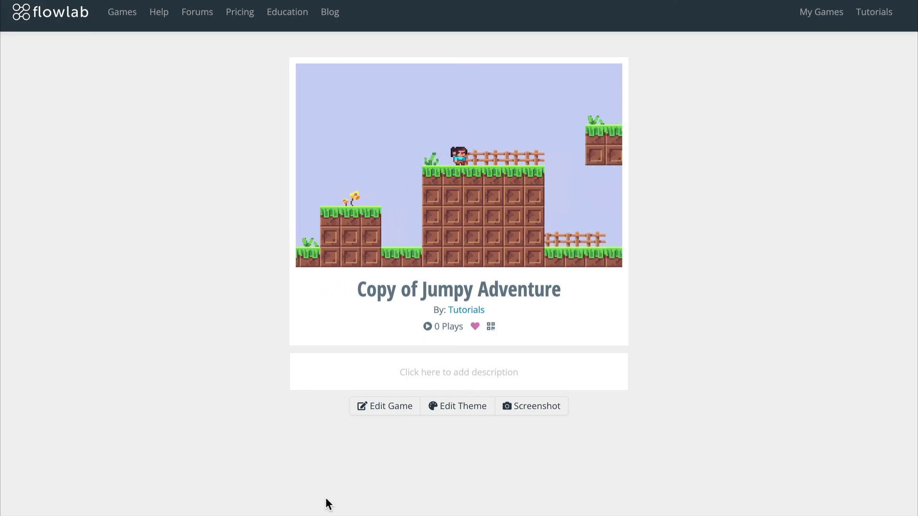
key(Right)
key(Up)
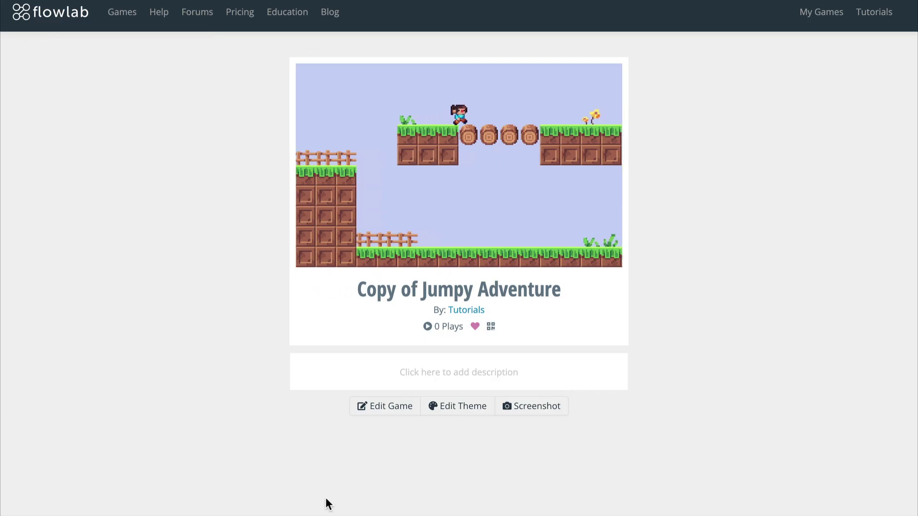
key(Right)
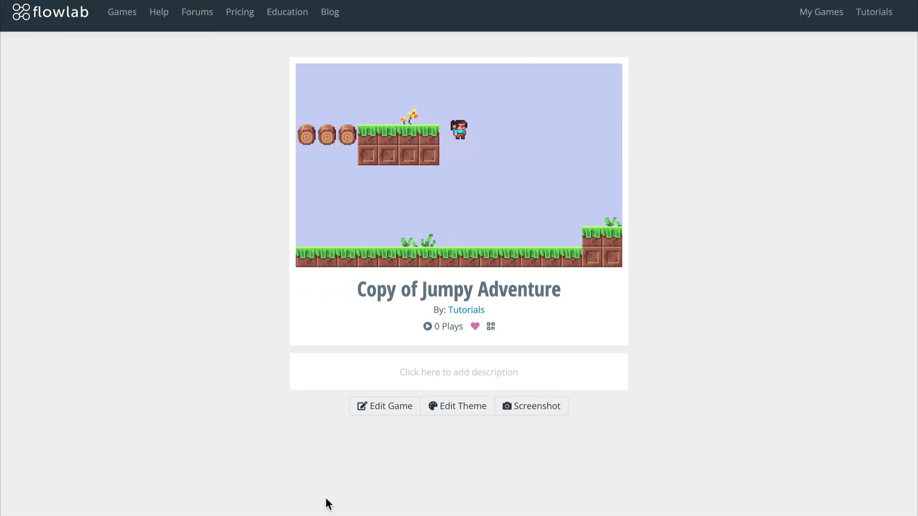
key(Left)
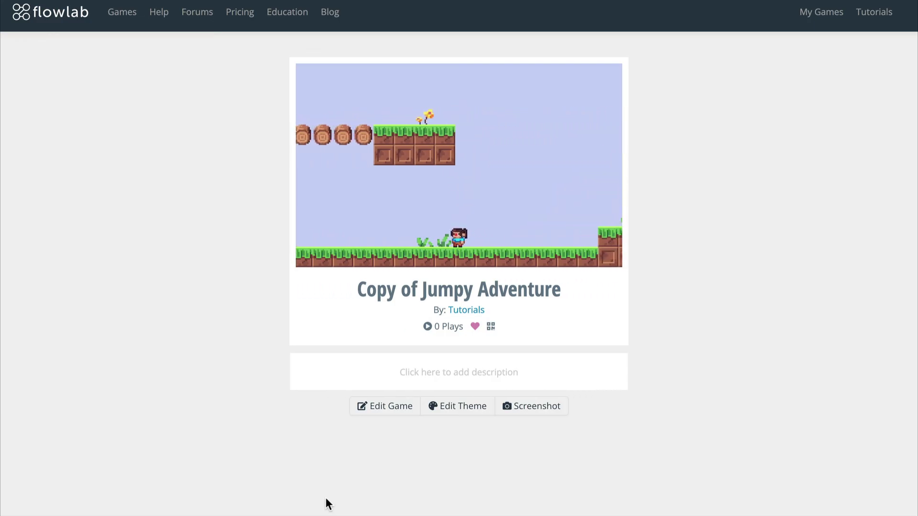
key(Left)
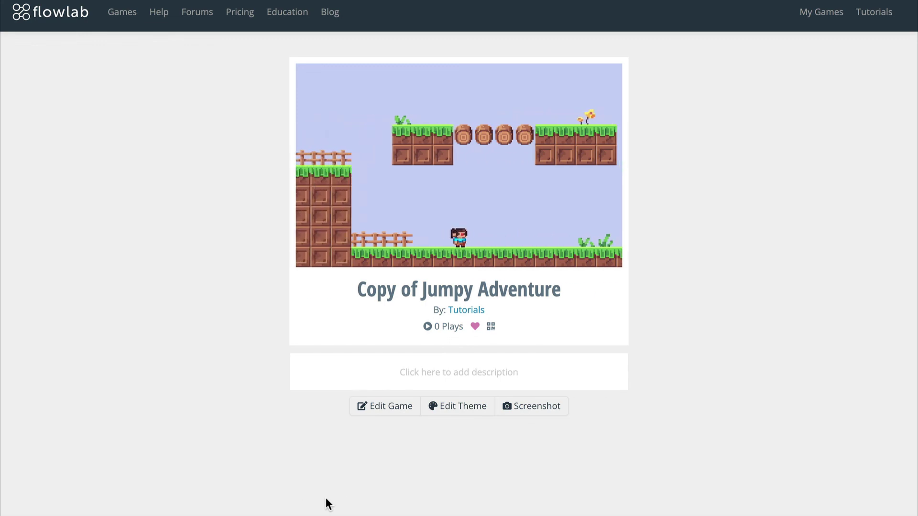